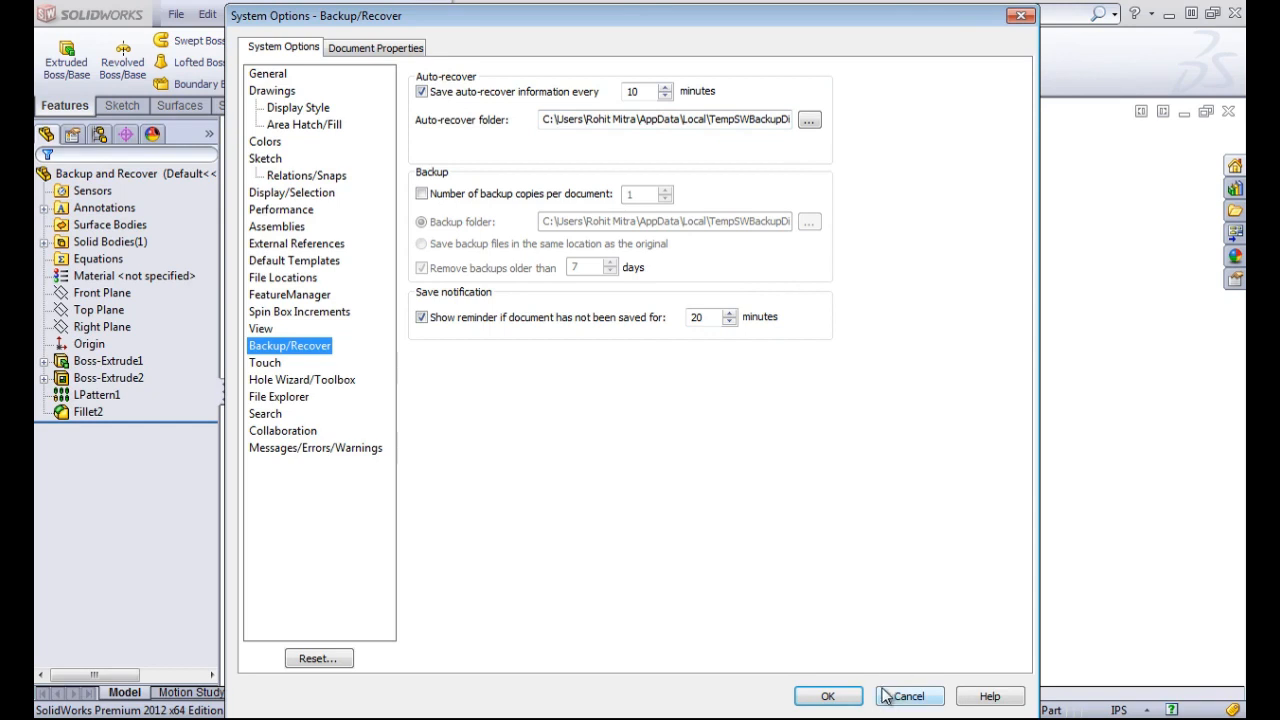
Leave the system options without changes and create a new folder named Autorecover on the Windows desktop
{"action": "left_click", "coordinate": [902, 697]}
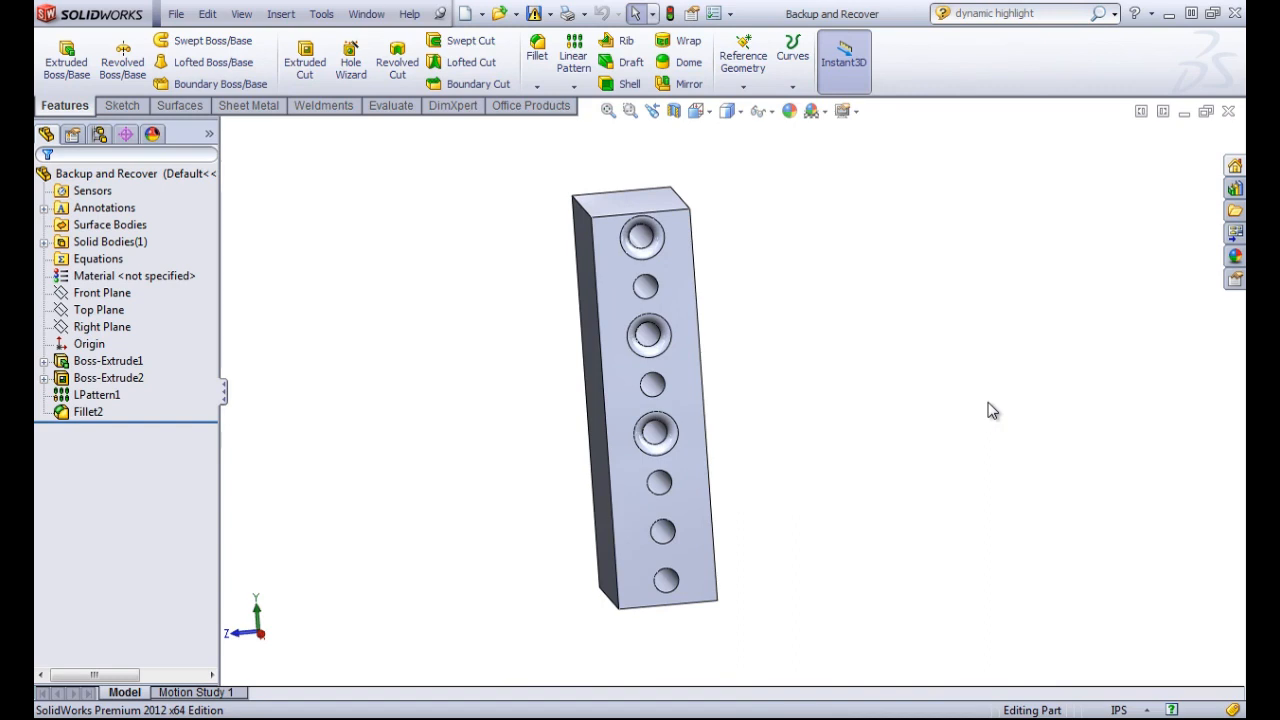
{"action": "left_click", "coordinate": [1169, 13]}
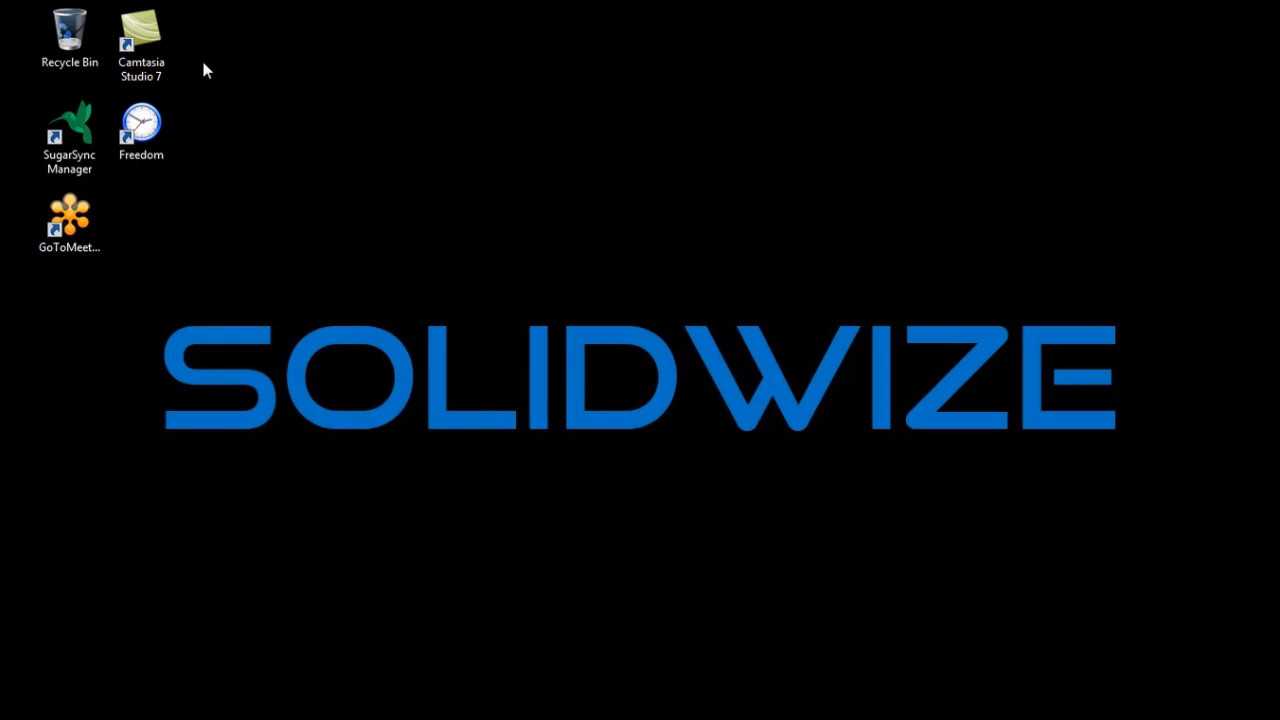
{"action": "right_click", "coordinate": [205, 30]}
{"action": "mouse_move", "coordinate": [372, 190]}
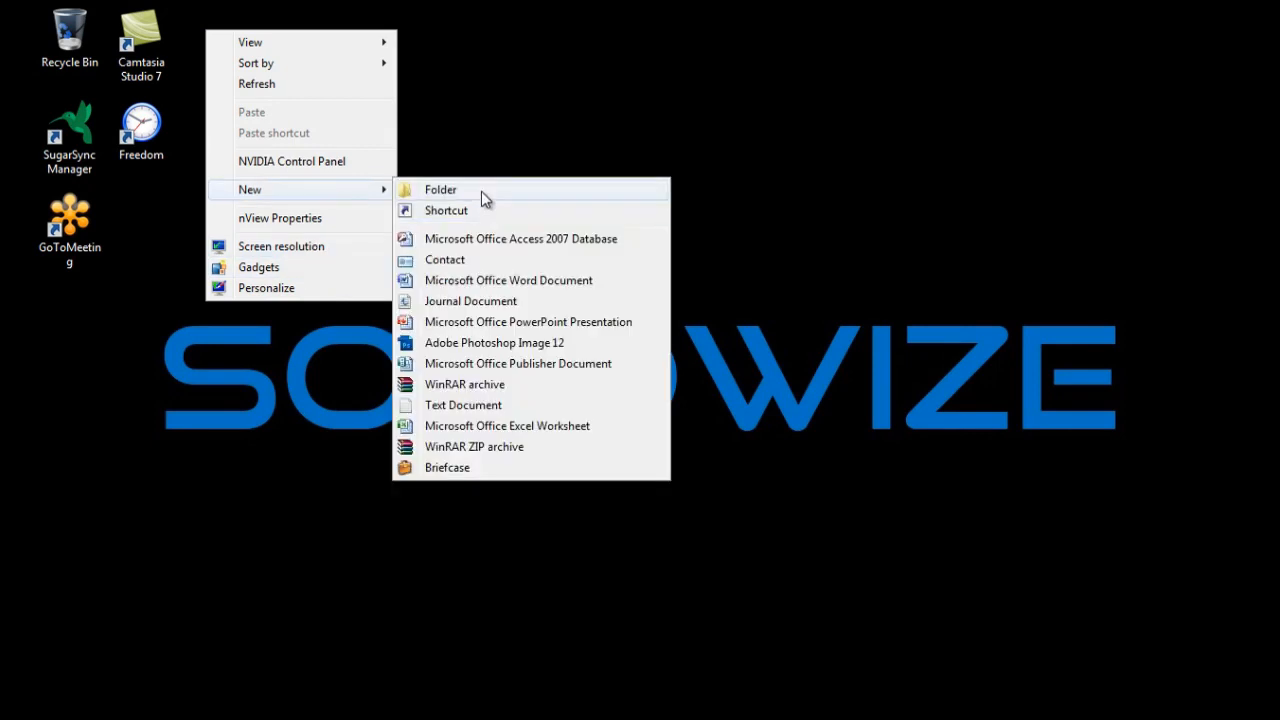
{"action": "left_click", "coordinate": [481, 191]}
{"action": "type", "text": "Auto"}
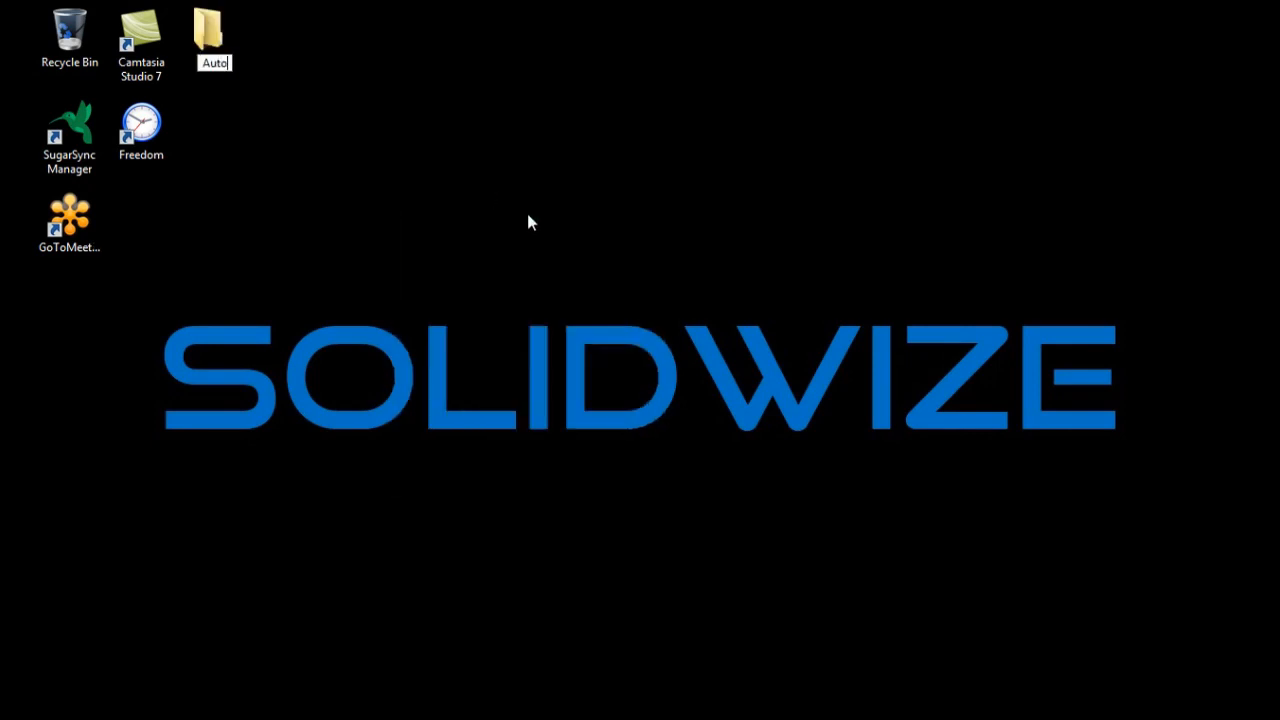
{"action": "type", "text": "recover"}
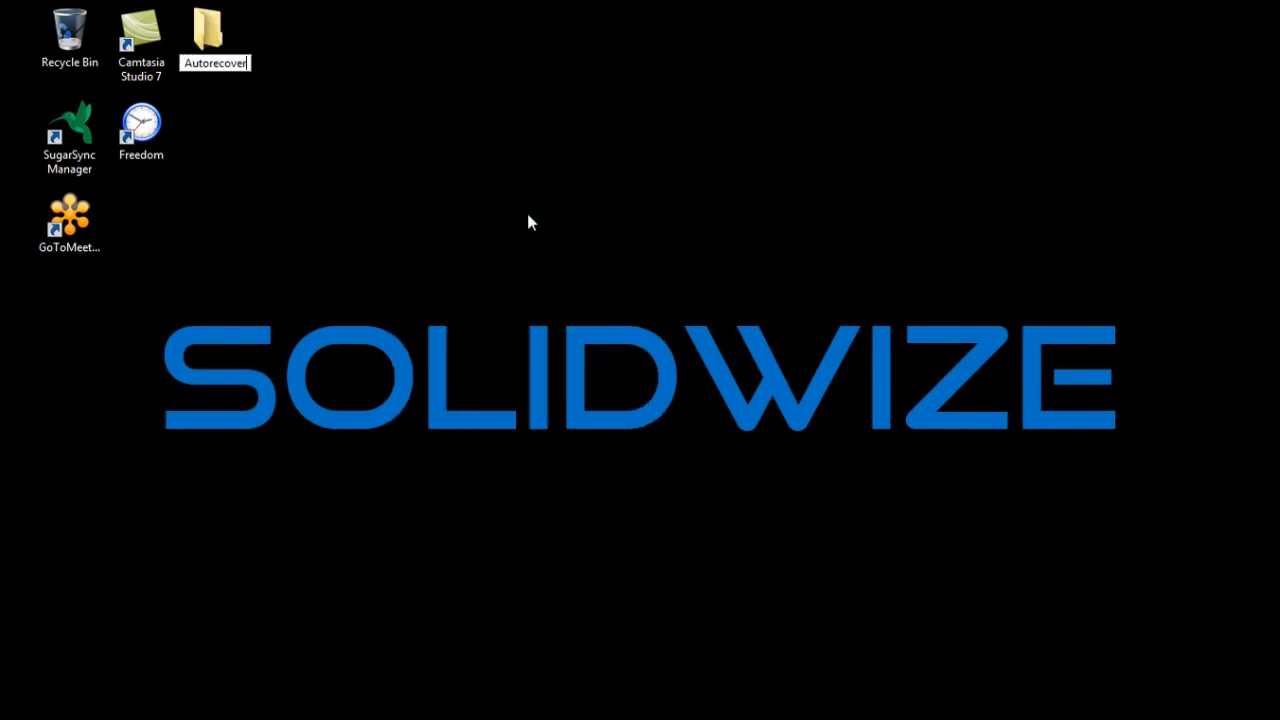
{"action": "key", "text": "Return"}
Create a second desktop folder named Backup
{"action": "right_click", "coordinate": [211, 113]}
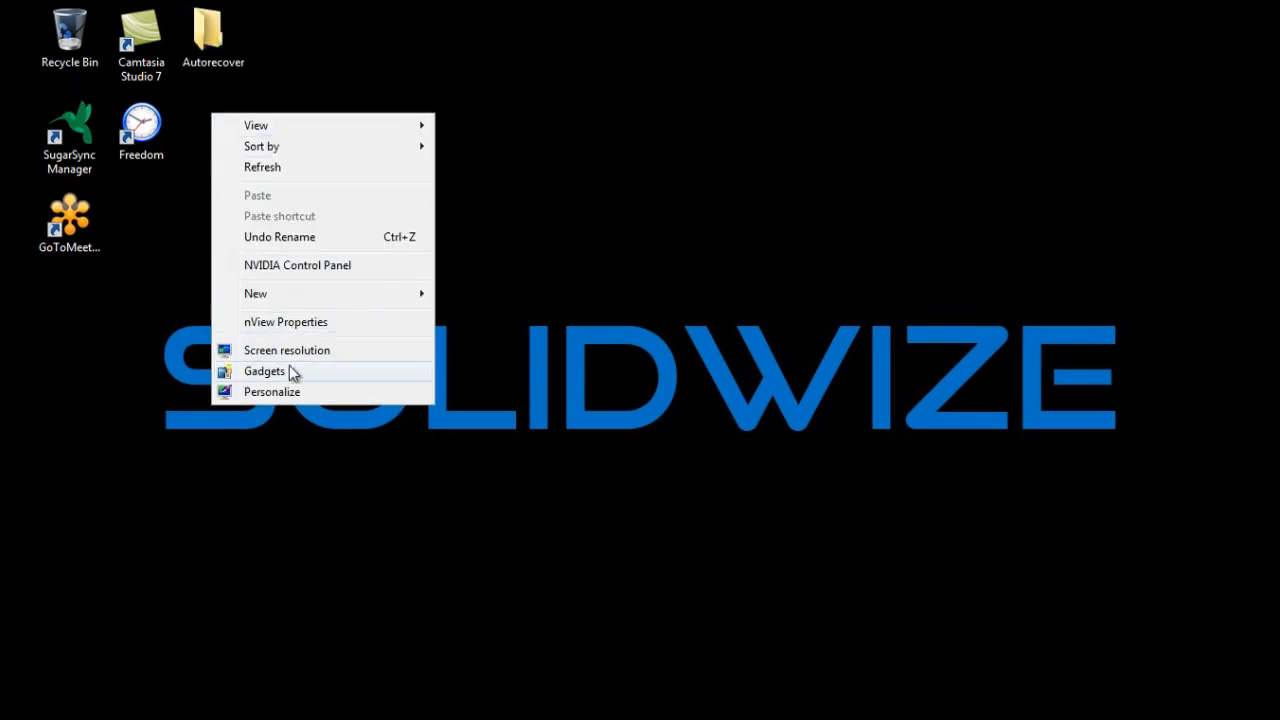
{"action": "mouse_move", "coordinate": [314, 300]}
{"action": "left_click", "coordinate": [513, 294]}
{"action": "type", "text": "Backup"}
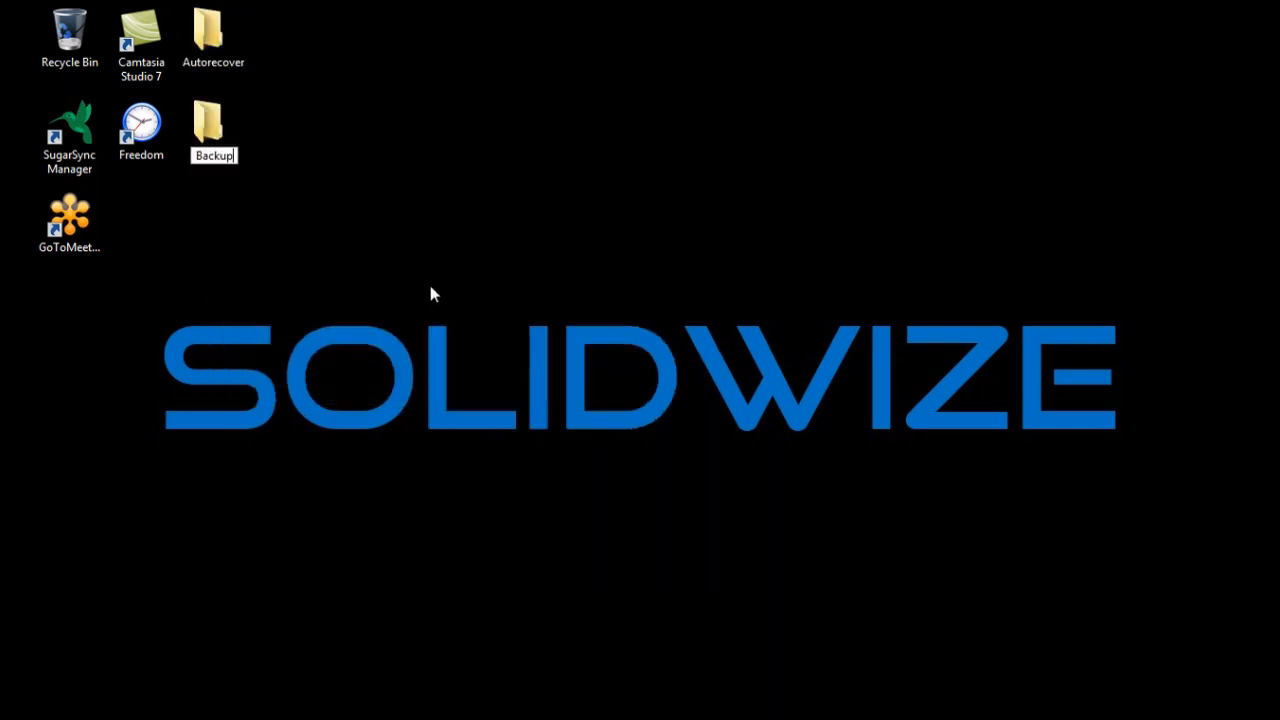
{"action": "key", "text": "Return"}
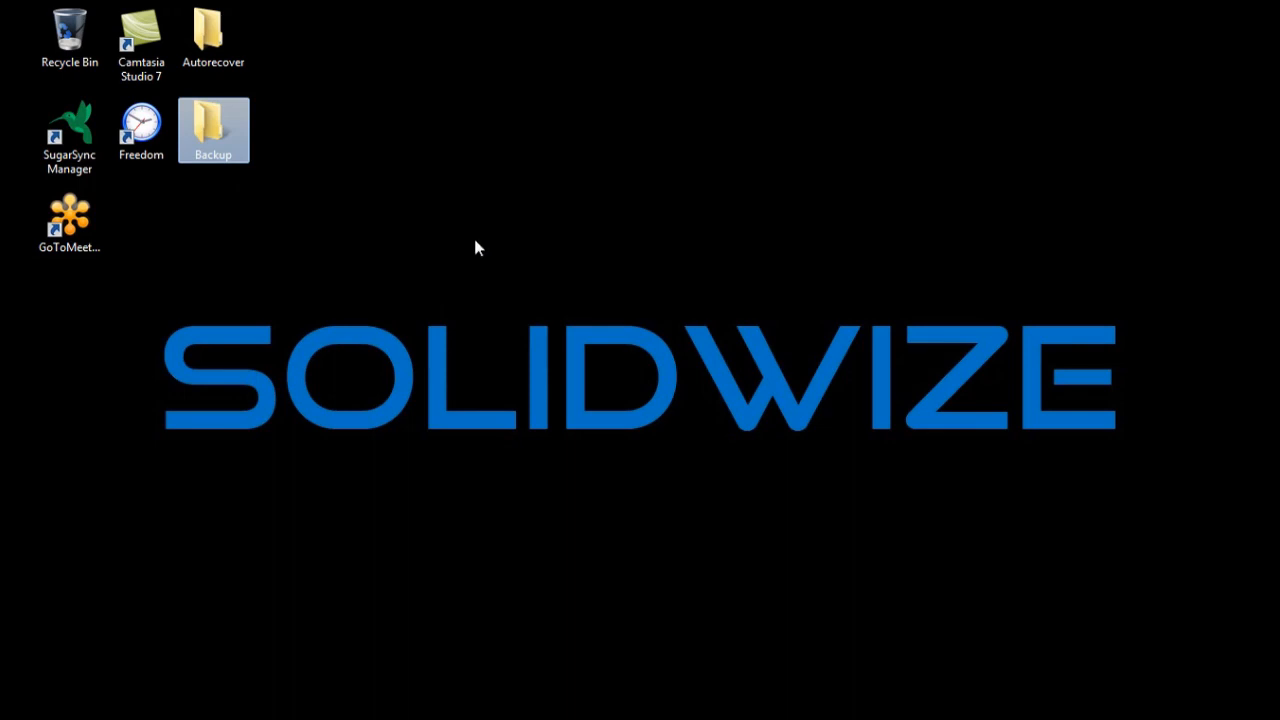
Switch back to SolidWorks and set the auto-recover save interval to 1 minute in the Backup/Recover system options
{"action": "left_click", "coordinate": [713, 690]}
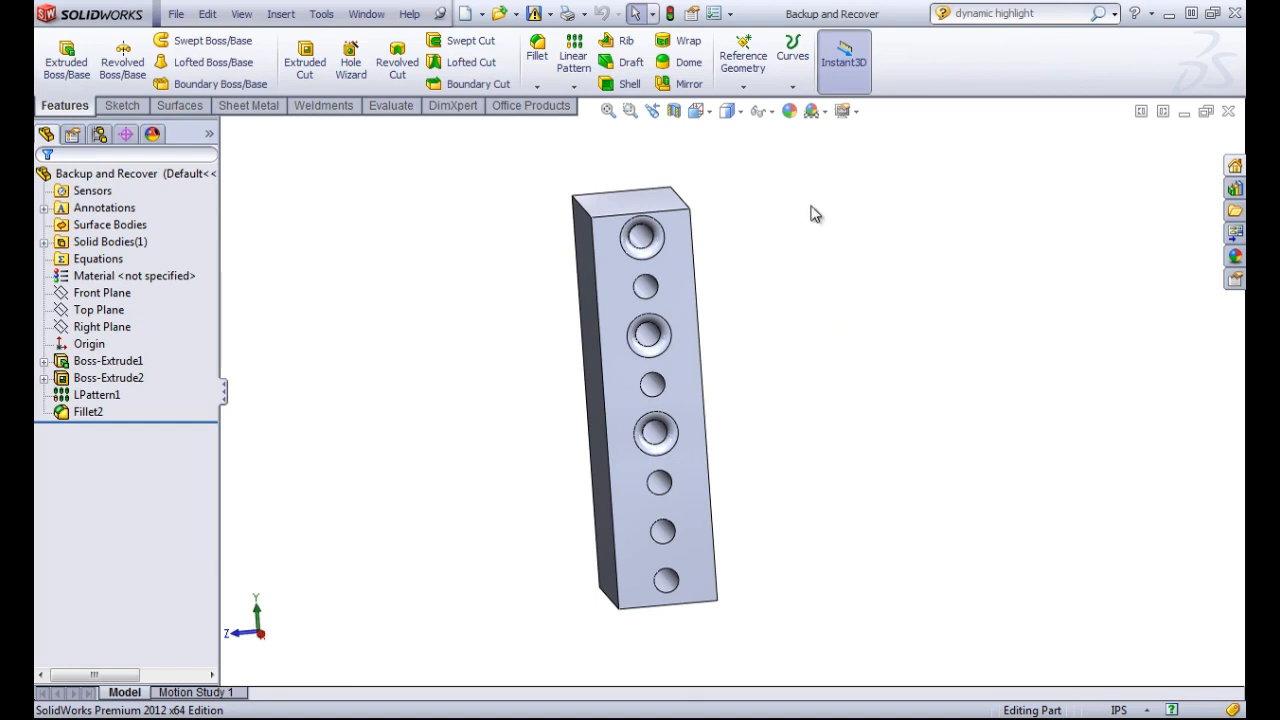
{"action": "left_click", "coordinate": [729, 14]}
{"action": "left_click", "coordinate": [750, 36]}
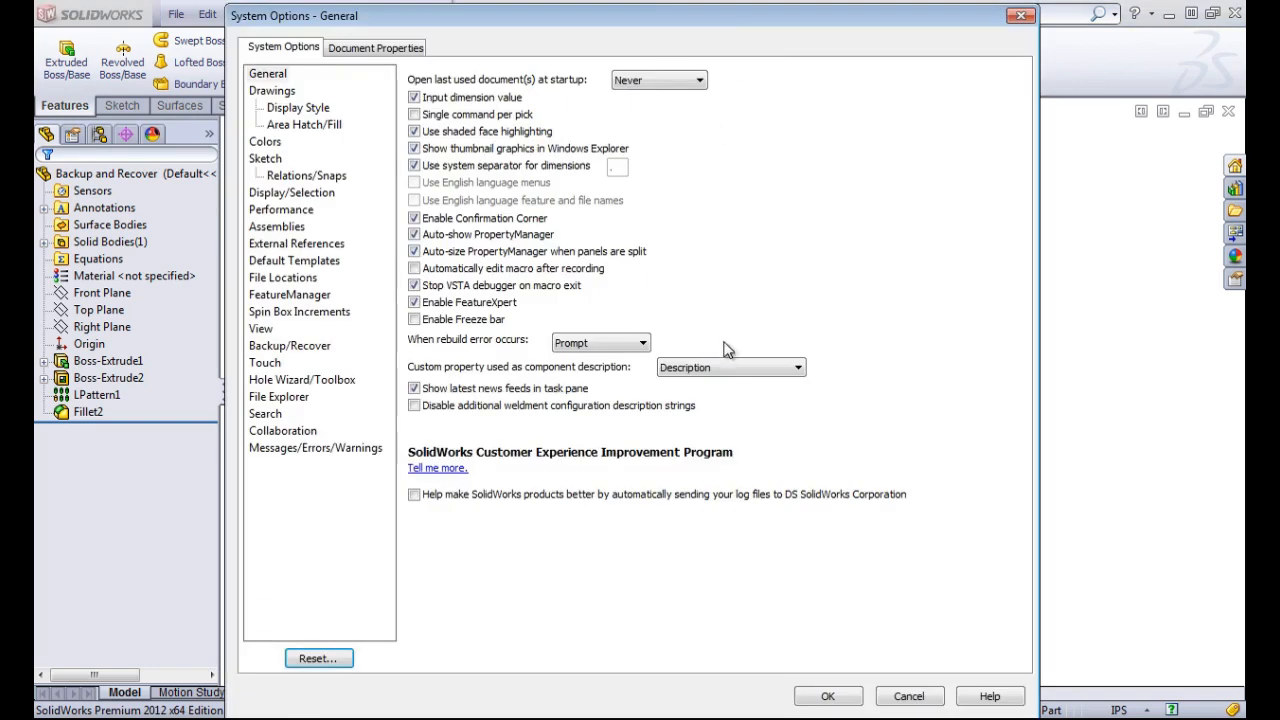
{"action": "left_click", "coordinate": [275, 346]}
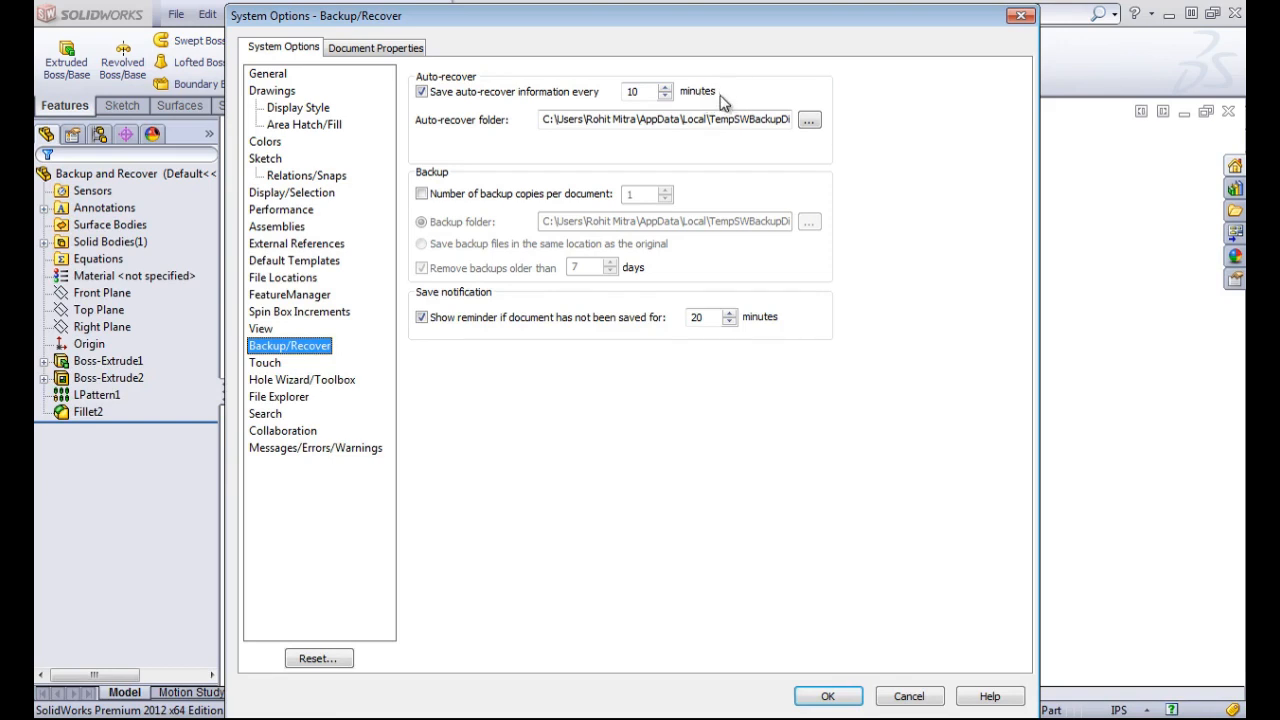
{"action": "left_click", "coordinate": [665, 96]}
{"action": "left_click", "coordinate": [665, 96]}
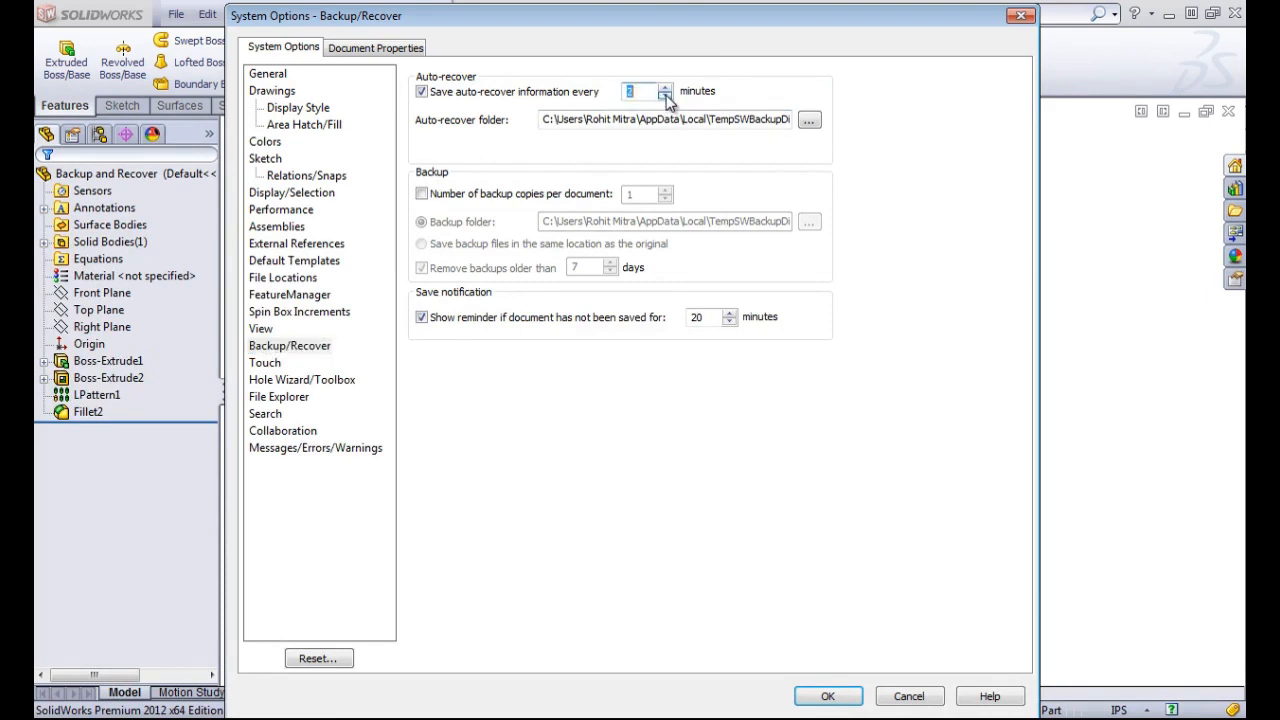
{"action": "left_click", "coordinate": [665, 96]}
Set the auto-recover folder to the Autorecover folder on the desktop
{"action": "left_click", "coordinate": [809, 120]}
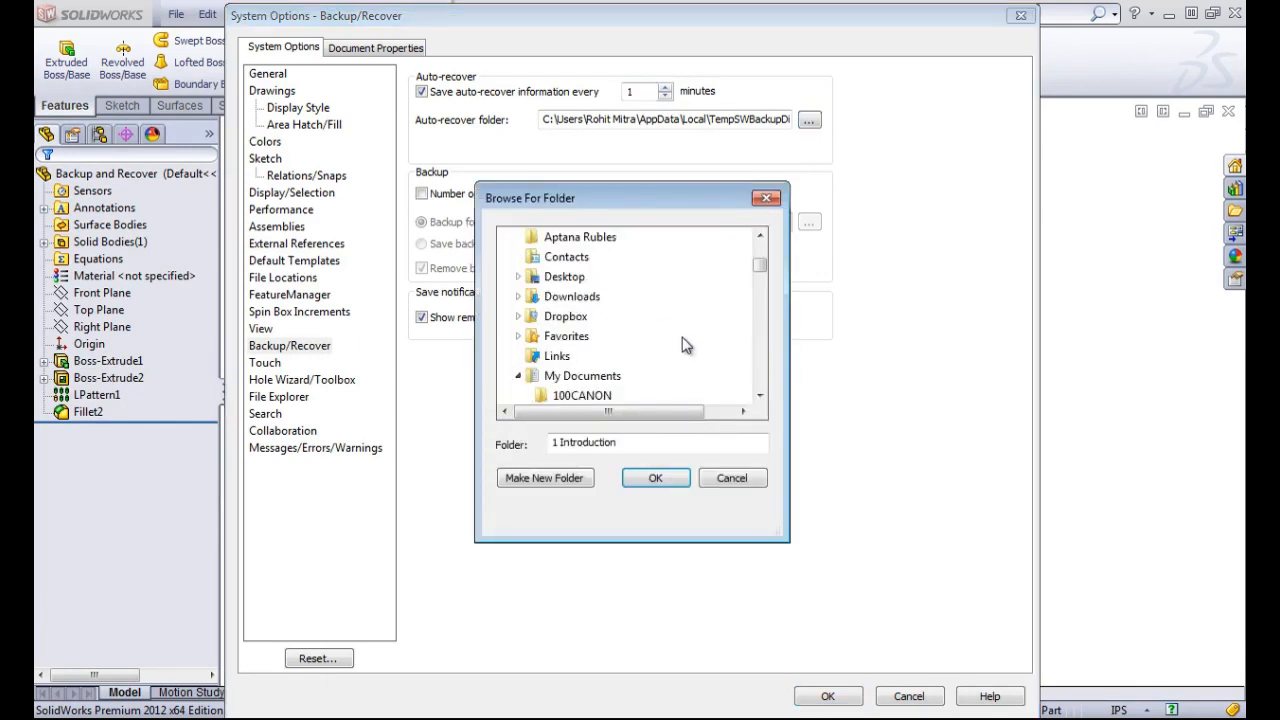
{"action": "left_click_drag", "start_coordinate": [763, 264], "coordinate": [766, 256]}
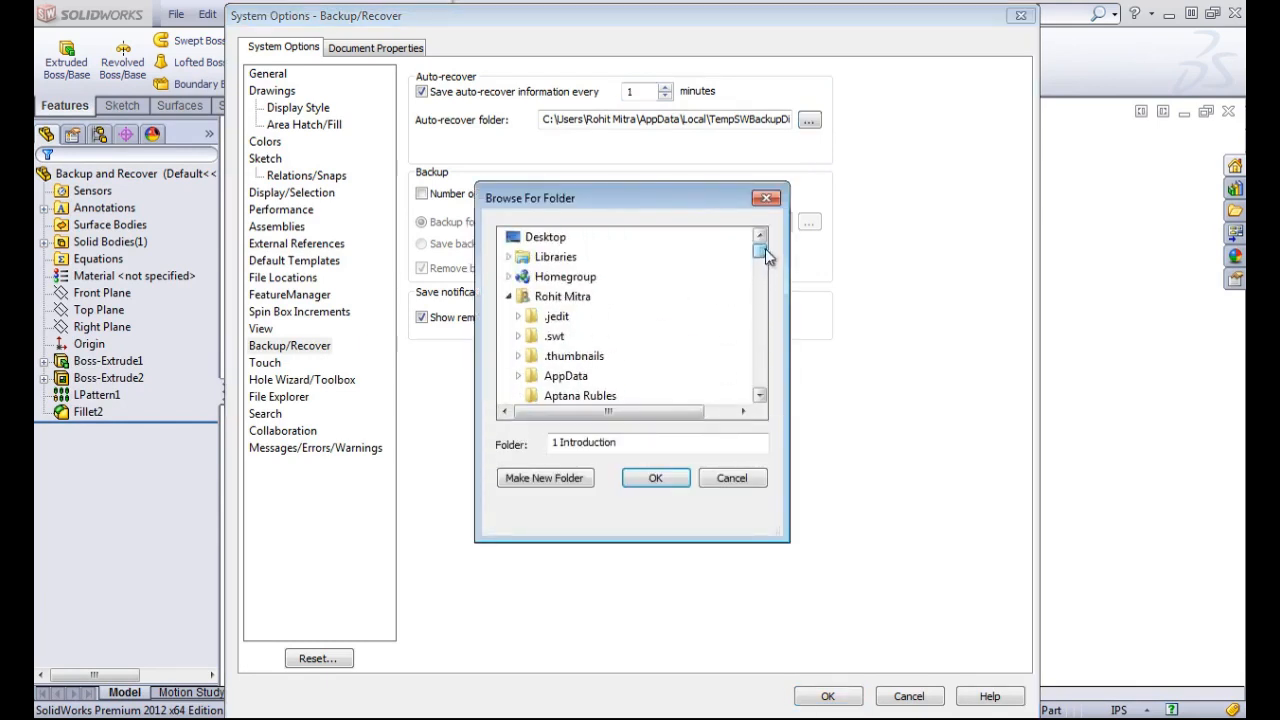
{"action": "left_click", "coordinate": [508, 296]}
{"action": "left_click", "coordinate": [557, 398]}
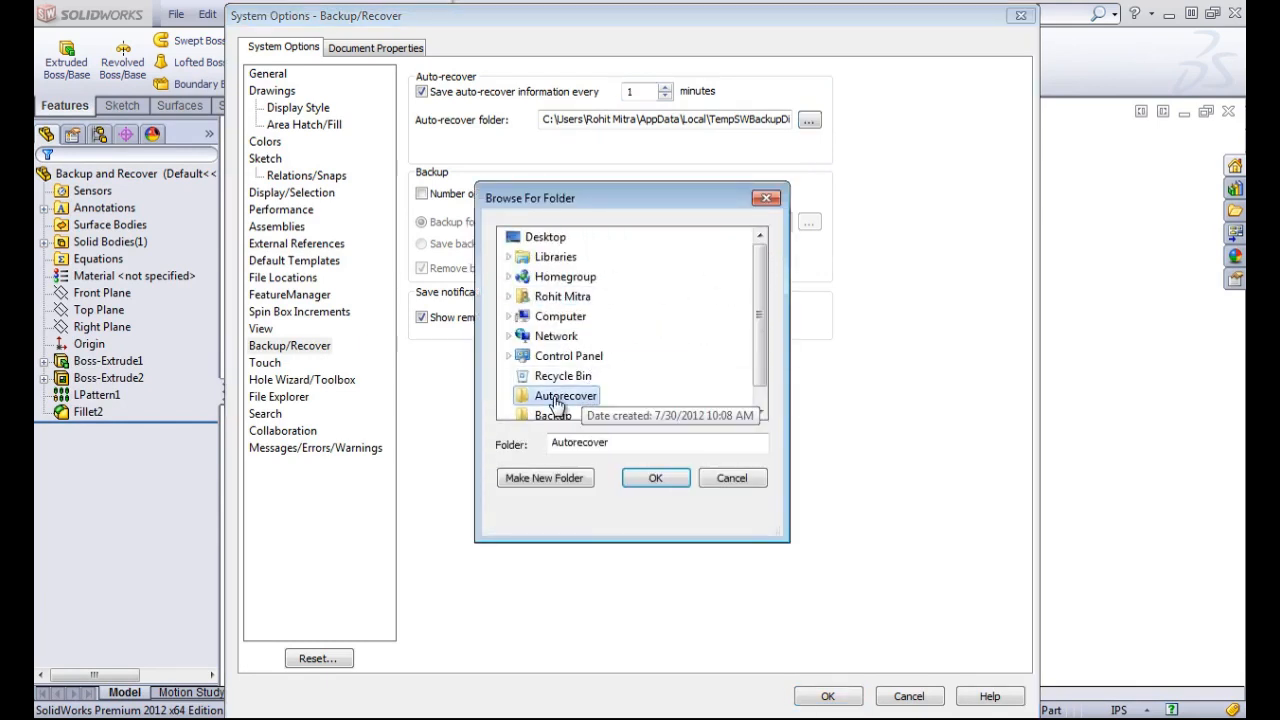
{"action": "left_click", "coordinate": [655, 478]}
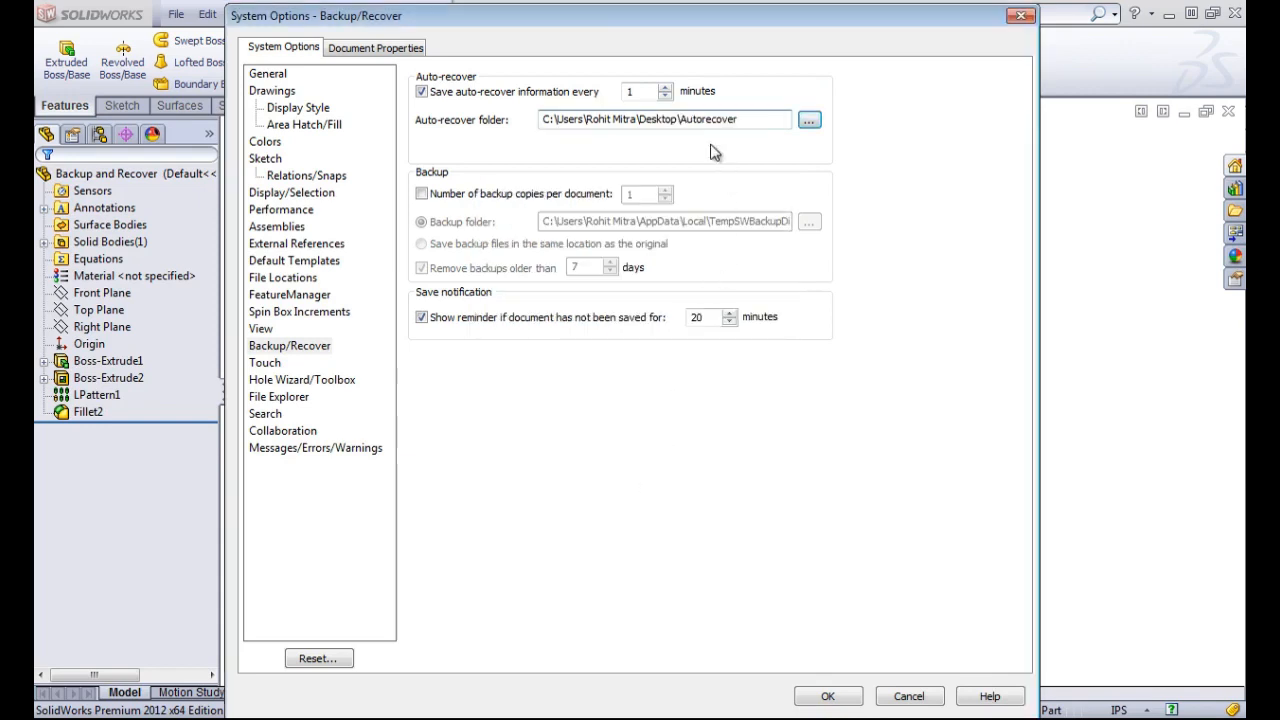
Enable backup copies per document and set the backup folder to the Backup folder on the desktop
{"action": "left_click", "coordinate": [422, 195]}
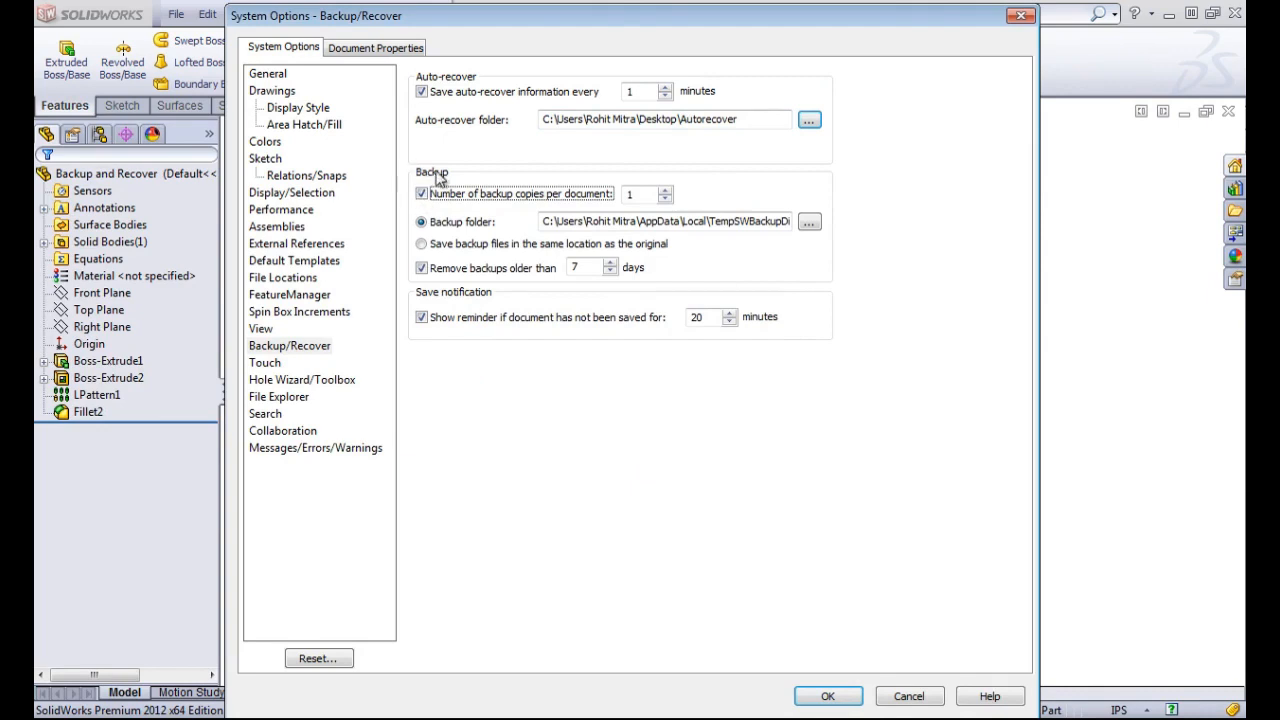
{"action": "left_click", "coordinate": [809, 222]}
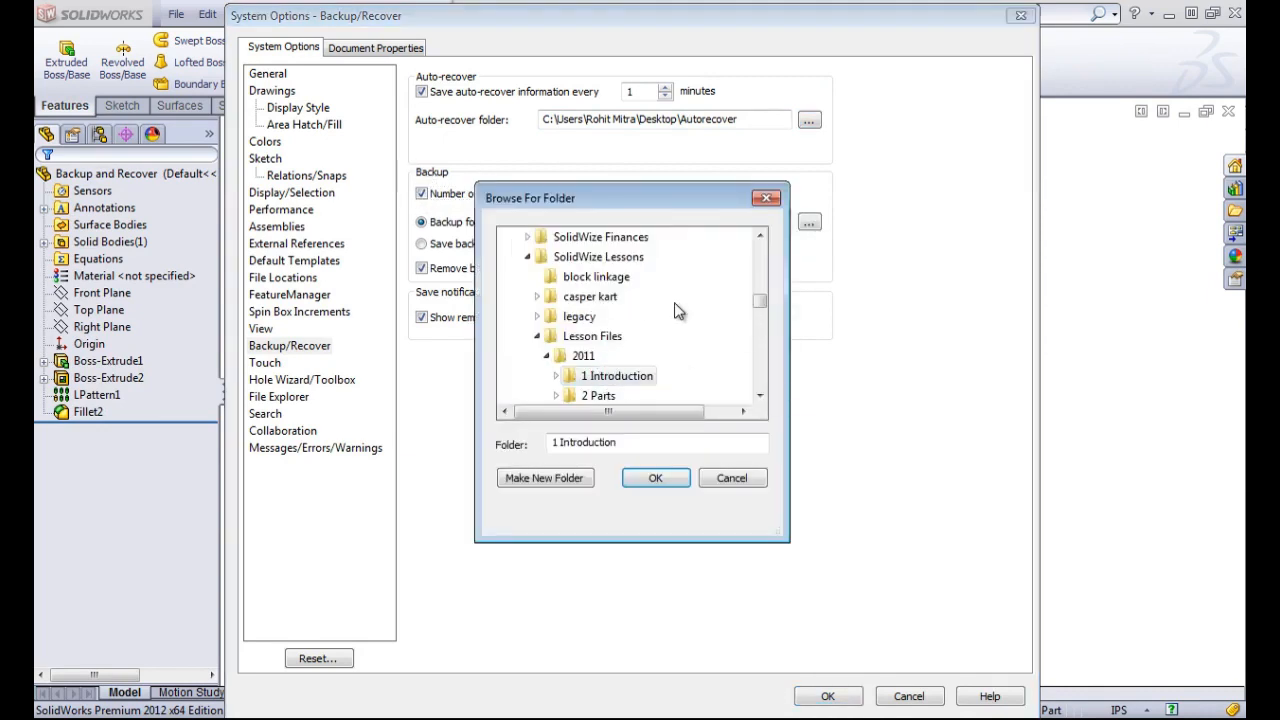
{"action": "left_click", "coordinate": [537, 336]}
{"action": "scroll", "coordinate": [532, 337], "scroll_direction": "up", "scroll_amount": 3}
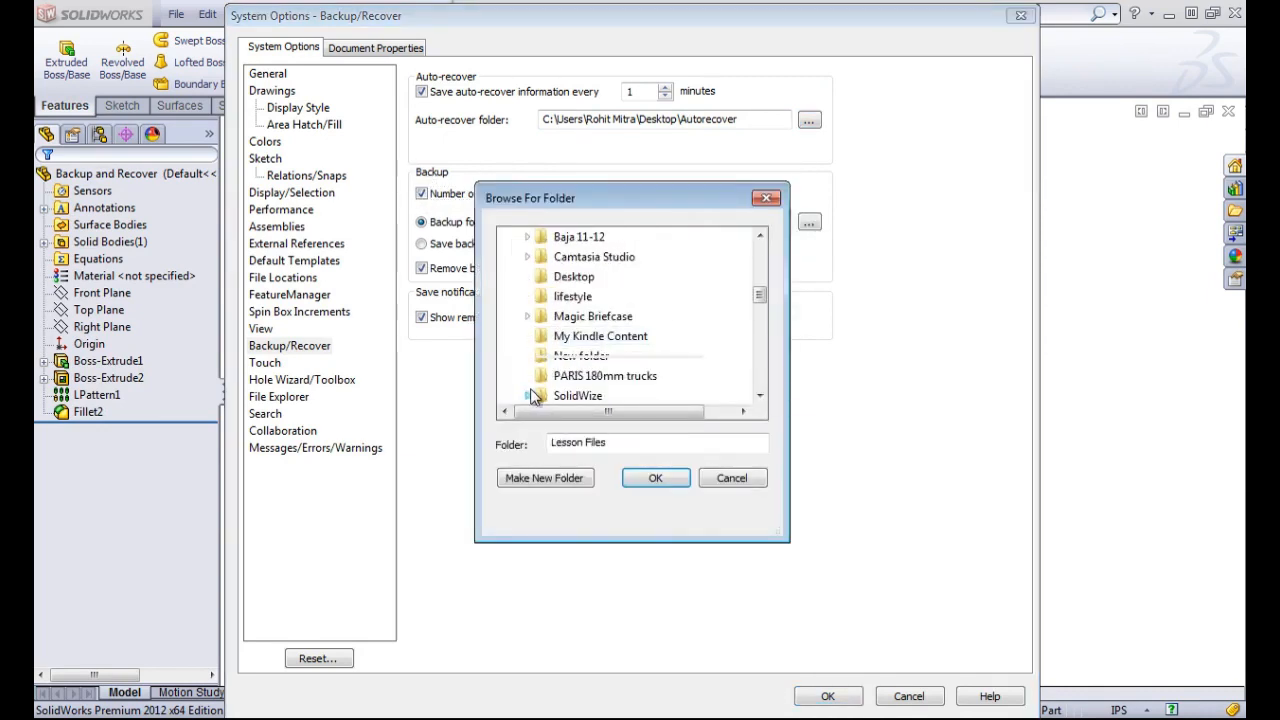
{"action": "scroll", "coordinate": [533, 397], "scroll_direction": "down", "scroll_amount": 1}
{"action": "scroll", "coordinate": [584, 308], "scroll_direction": "up", "scroll_amount": 10}
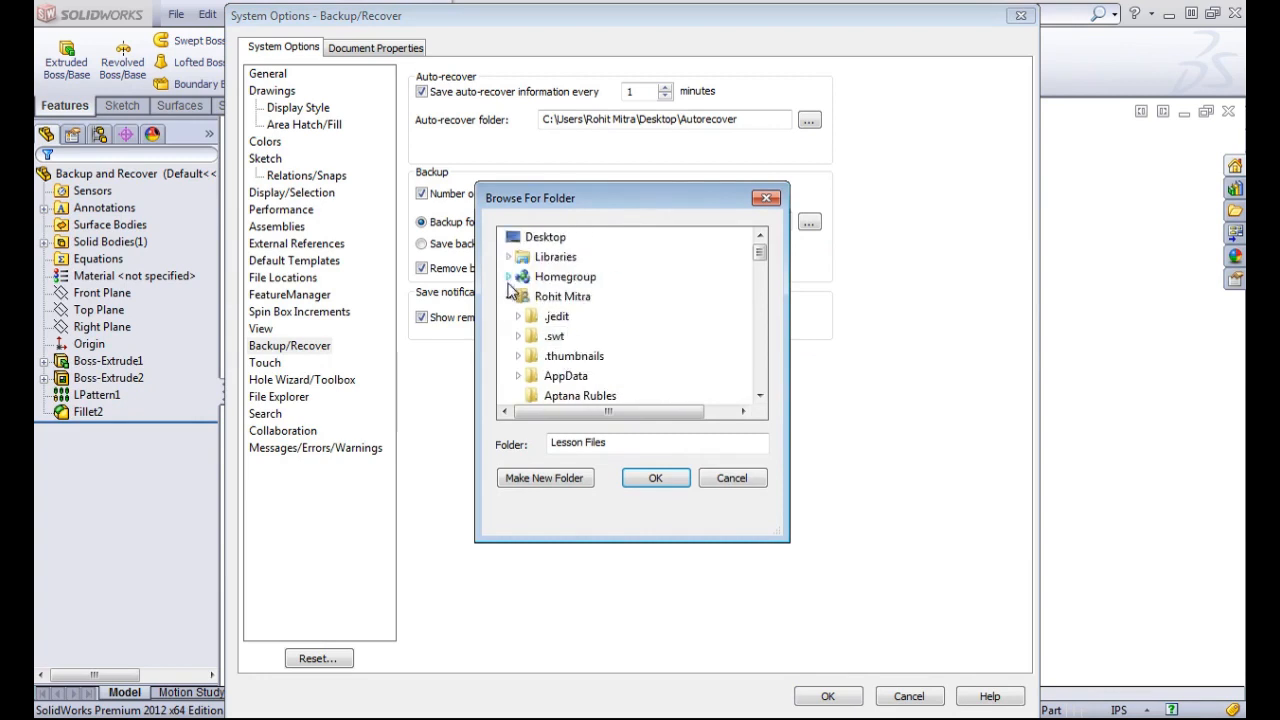
{"action": "left_click", "coordinate": [509, 294]}
{"action": "left_click", "coordinate": [548, 237]}
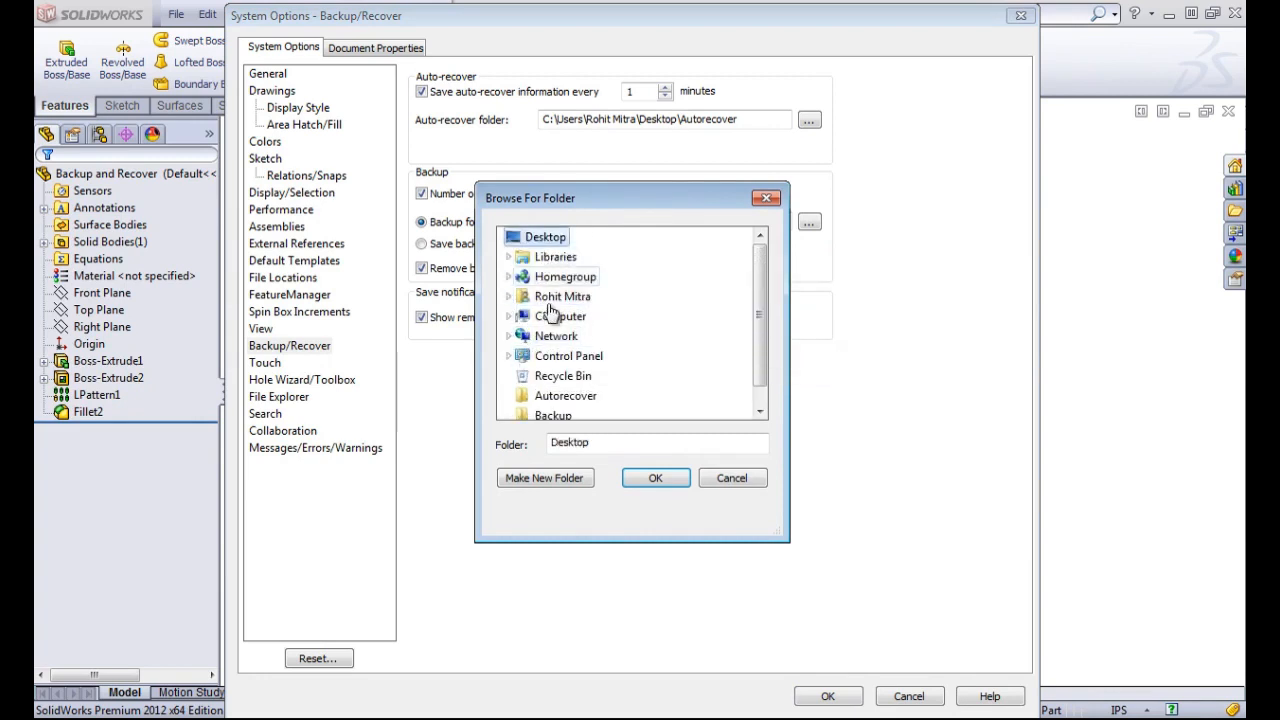
{"action": "scroll", "coordinate": [552, 370], "scroll_direction": "down", "scroll_amount": 1}
{"action": "left_click", "coordinate": [585, 405]}
{"action": "left_click", "coordinate": [656, 479]}
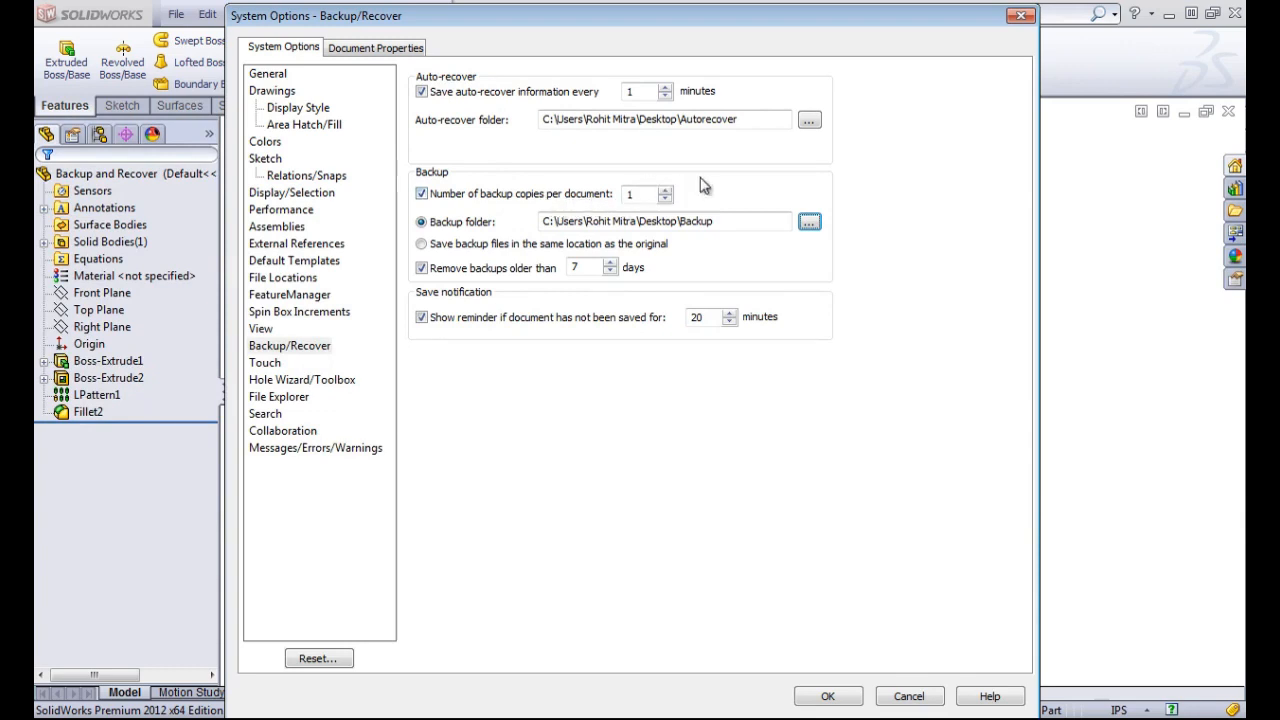
Set backups older than 3 days to be removed and the number of backup copies per document to 3
{"action": "left_click", "coordinate": [610, 265]}
{"action": "left_click", "coordinate": [611, 272]}
{"action": "left_click", "coordinate": [611, 272]}
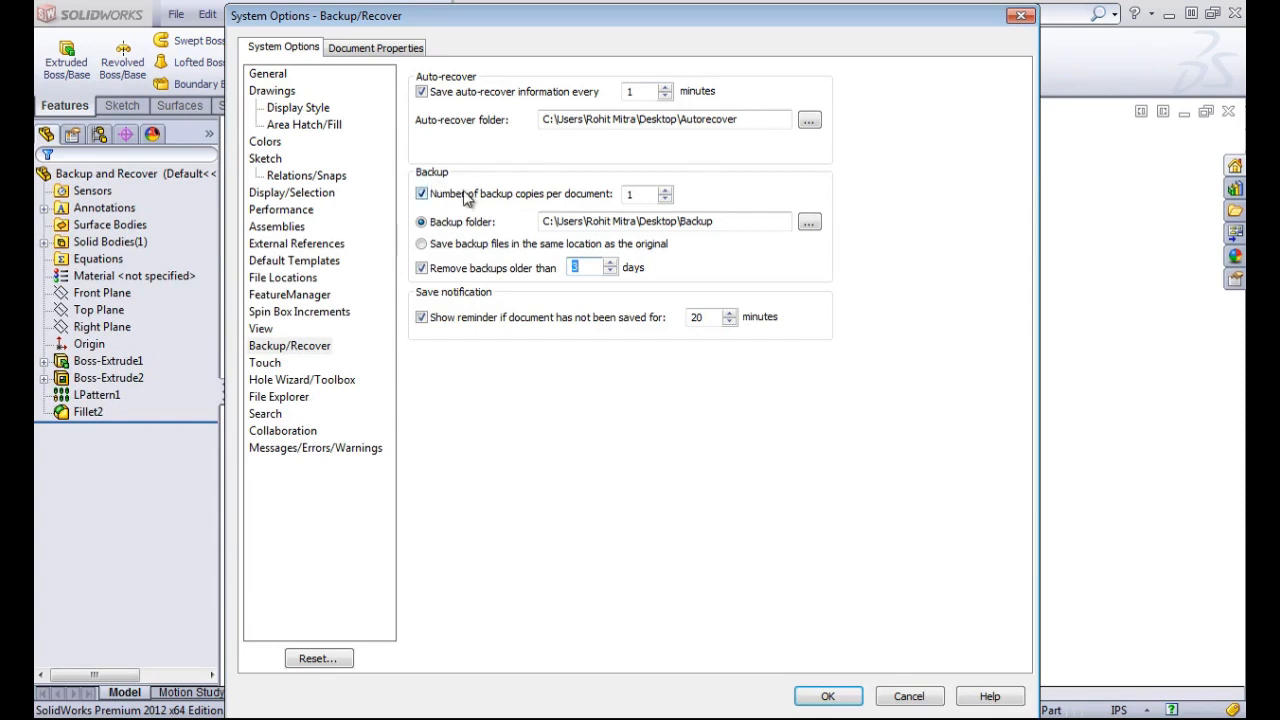
{"action": "left_click", "coordinate": [421, 194]}
{"action": "left_click", "coordinate": [421, 194]}
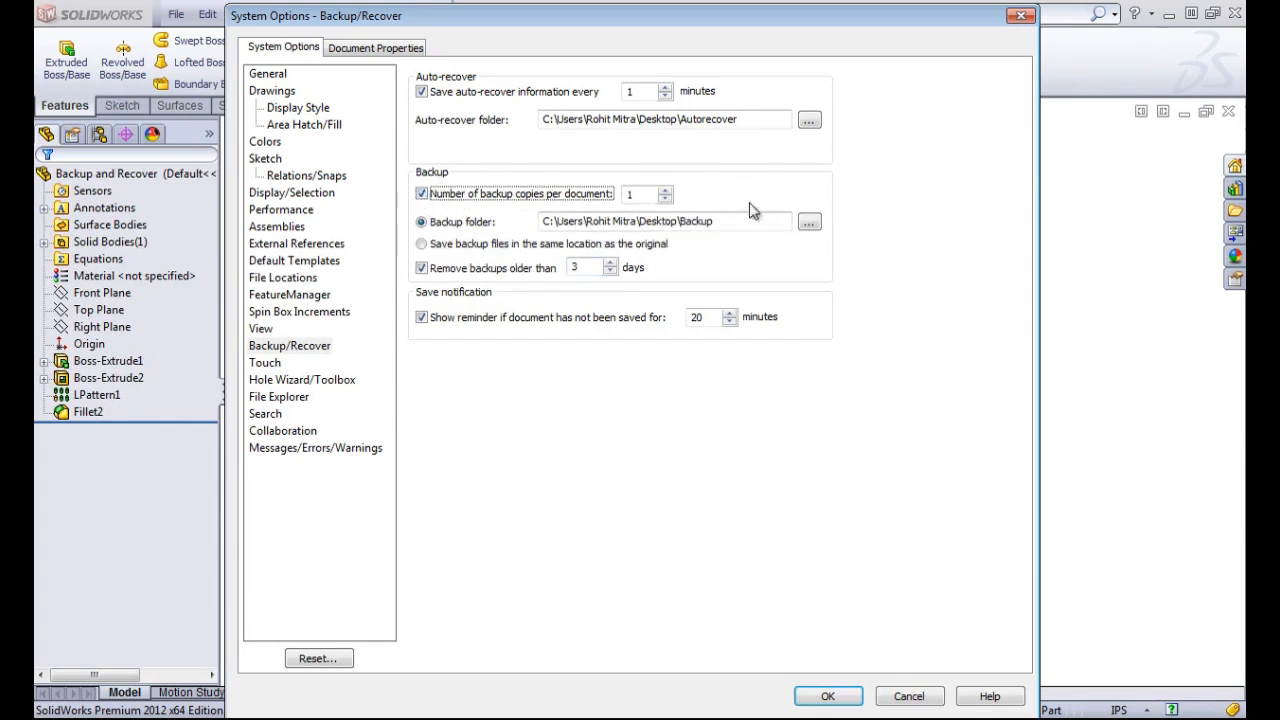
{"action": "left_click", "coordinate": [665, 189]}
{"action": "left_click", "coordinate": [665, 189]}
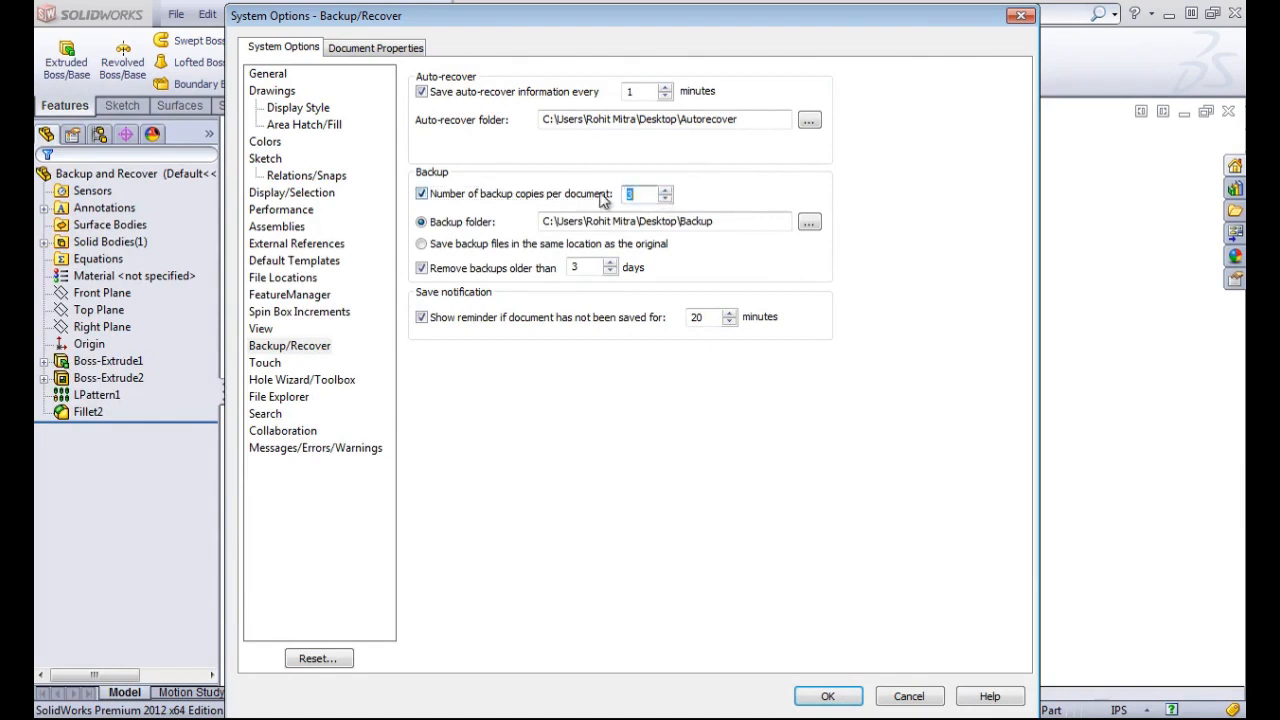
{"action": "left_click", "coordinate": [628, 194]}
Set the unsaved-document reminder to 10 minutes and accept the system options
{"action": "double_click", "coordinate": [697, 317]}
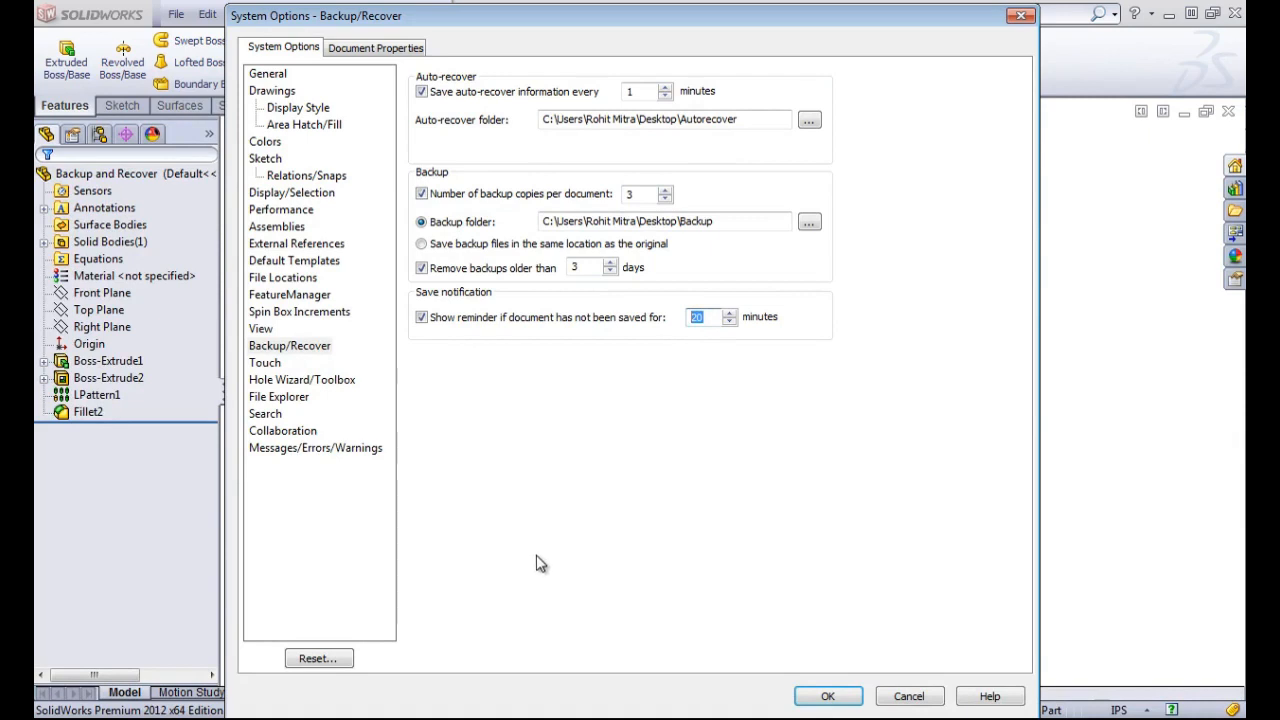
{"action": "type", "text": "10"}
{"action": "left_click", "coordinate": [828, 696]}
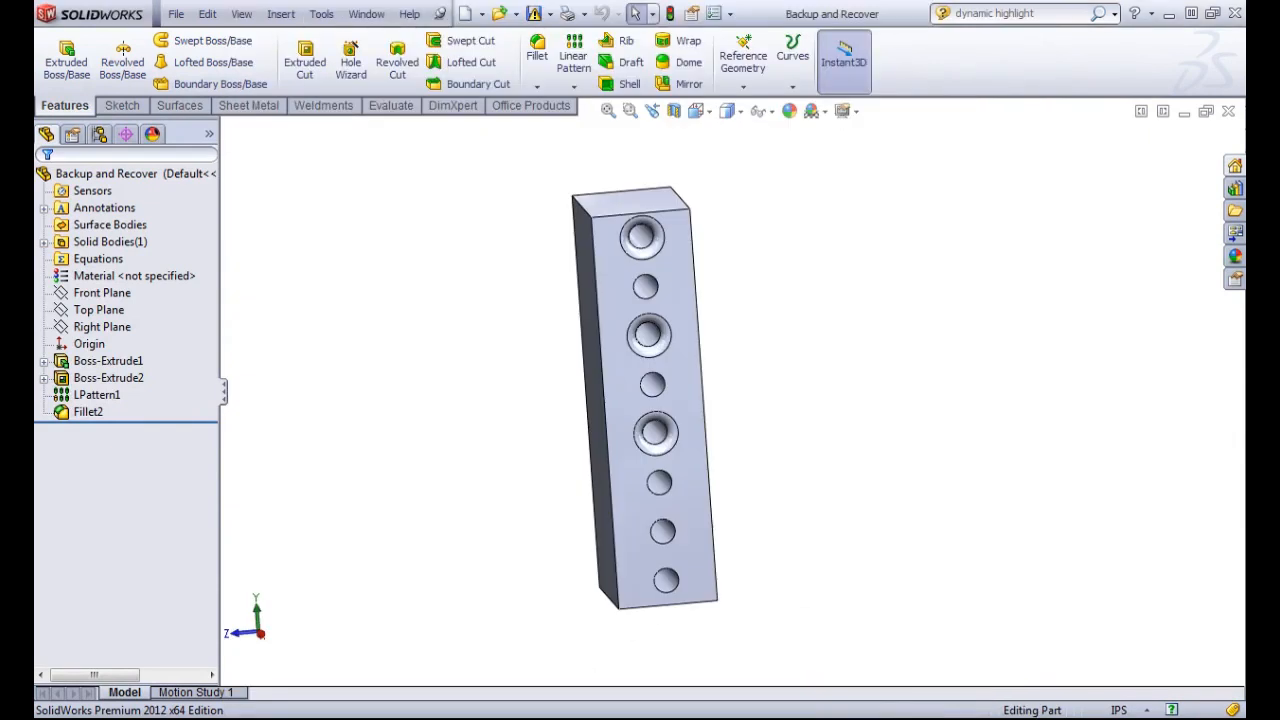
Change the height dimension of the Boss-Extrude1 block to 5 inches
{"action": "mouse_move", "coordinate": [764, 421]}
{"action": "middle_mouse_down"}
{"action": "mouse_move", "coordinate": [795, 385]}
{"action": "mouse_move", "coordinate": [786, 425]}
{"action": "middle_mouse_up"}
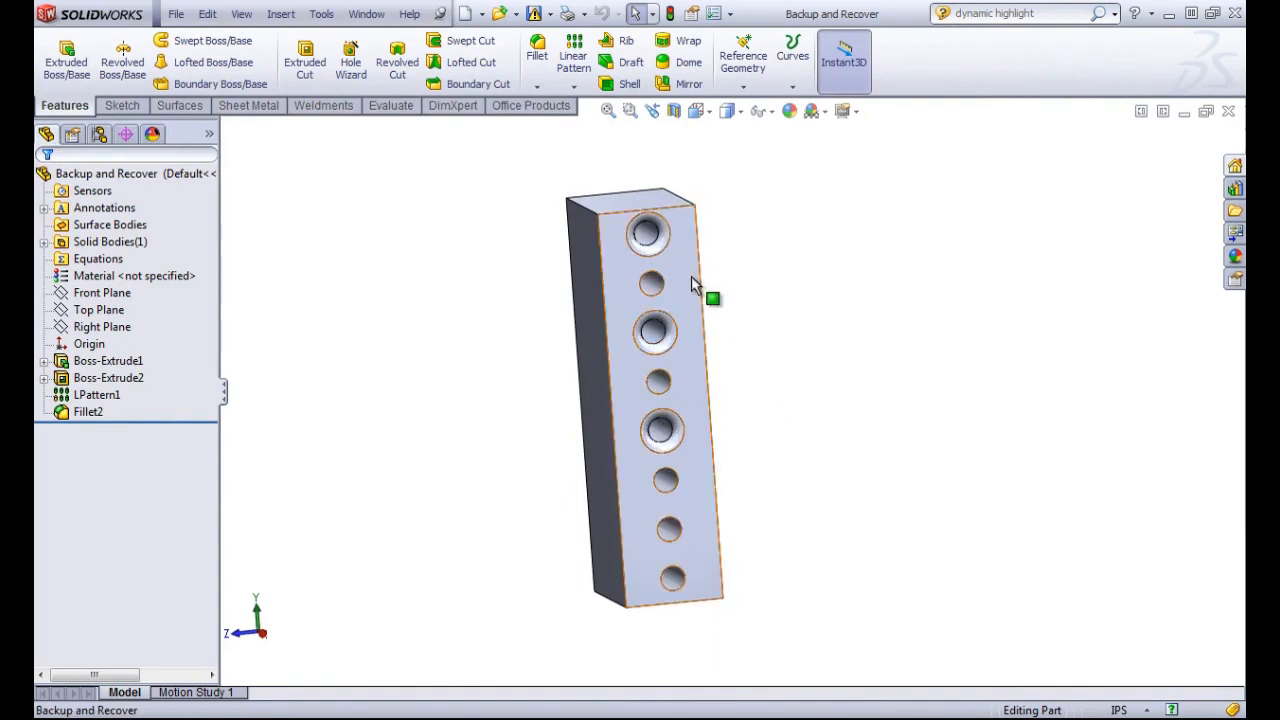
{"action": "double_click", "coordinate": [626, 322]}
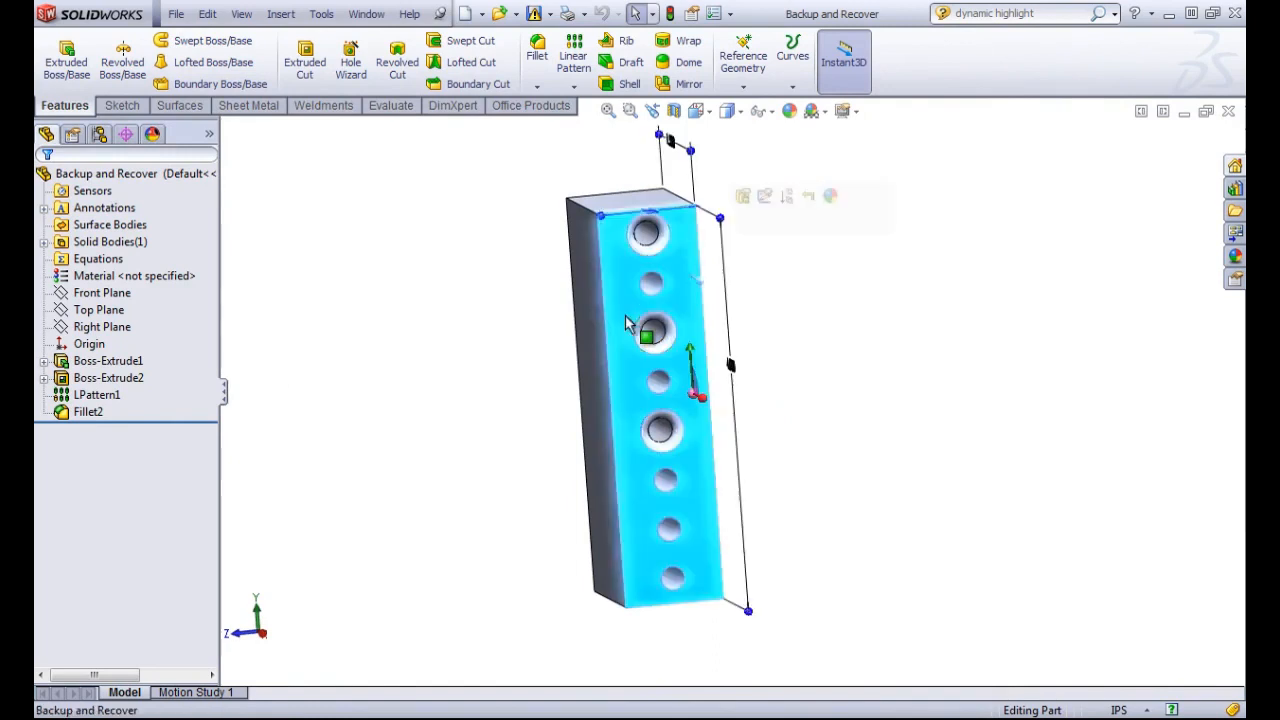
{"action": "middle_click_drag", "start_coordinate": [716, 302], "coordinate": [640, 325]}
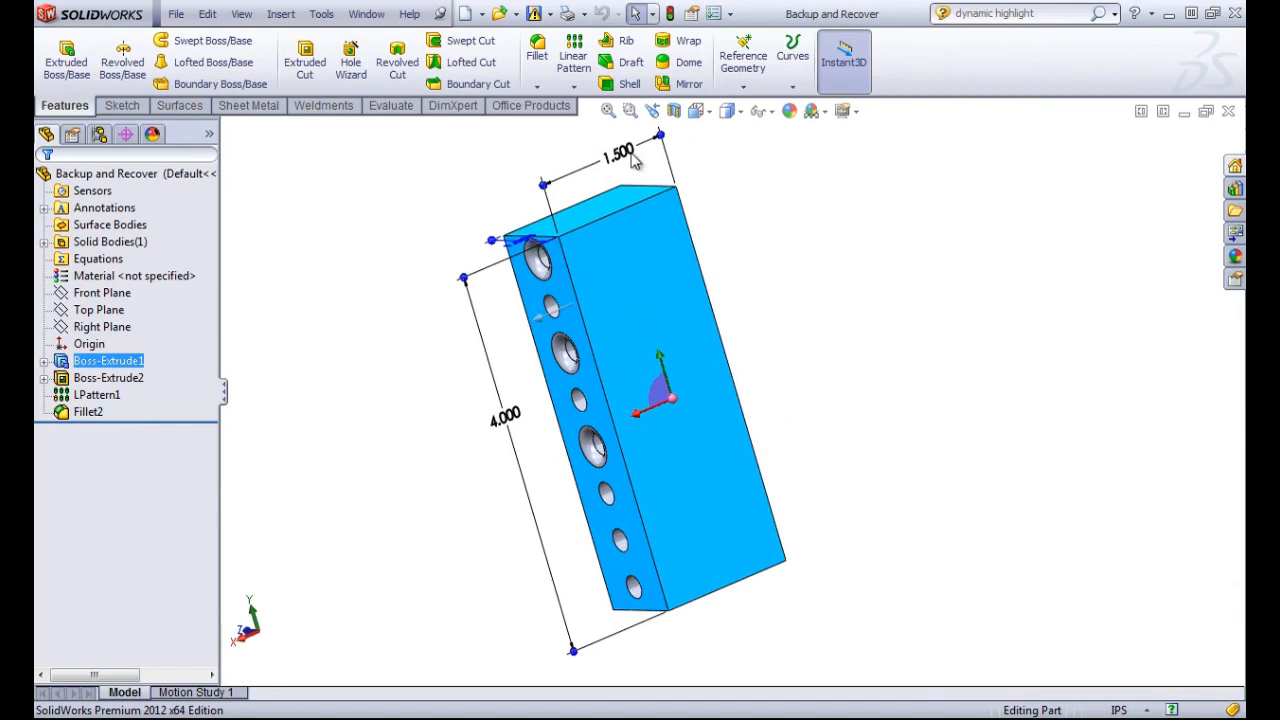
{"action": "double_click", "coordinate": [507, 418]}
{"action": "left_click", "coordinate": [764, 390]}
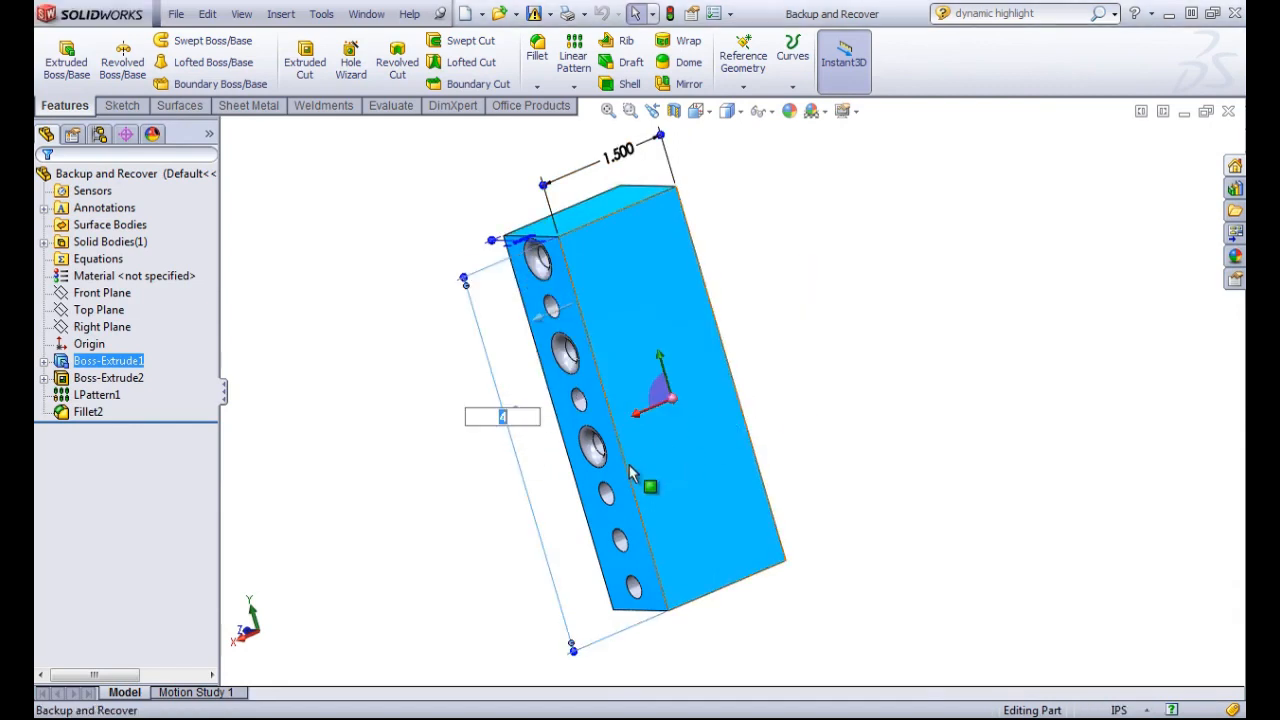
{"action": "type", "text": "5"}
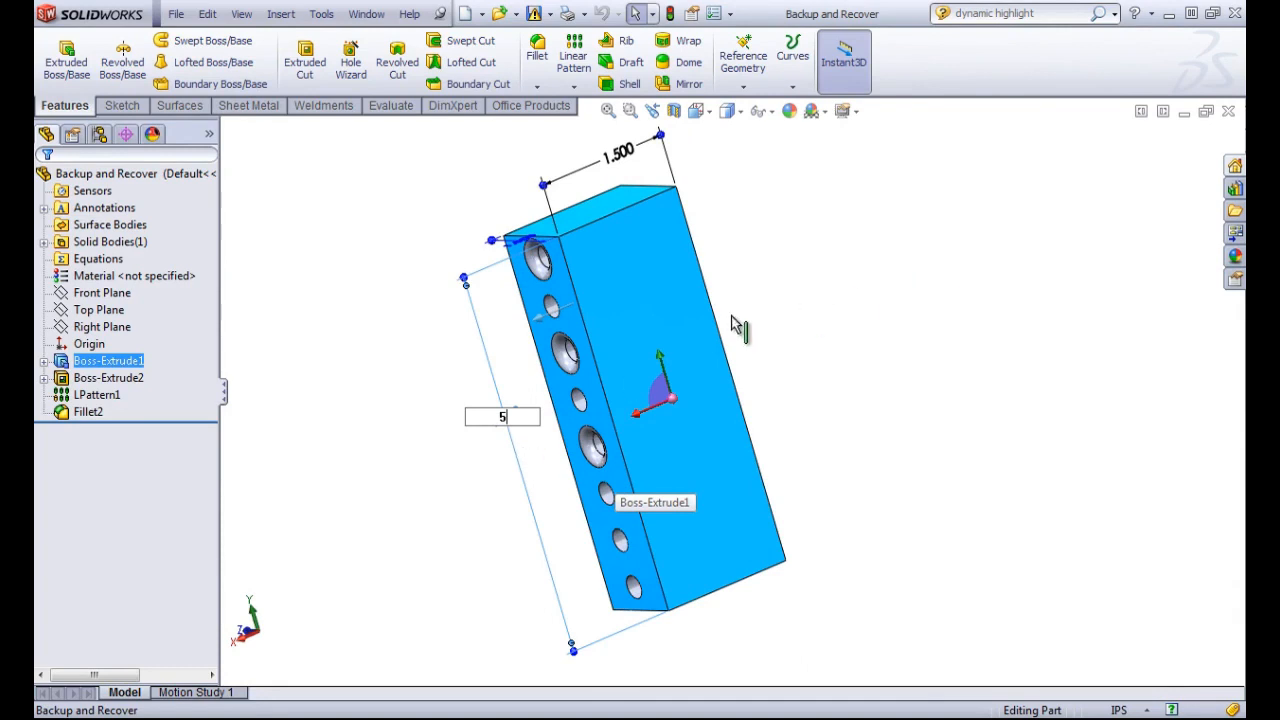
{"action": "key", "text": "Return"}
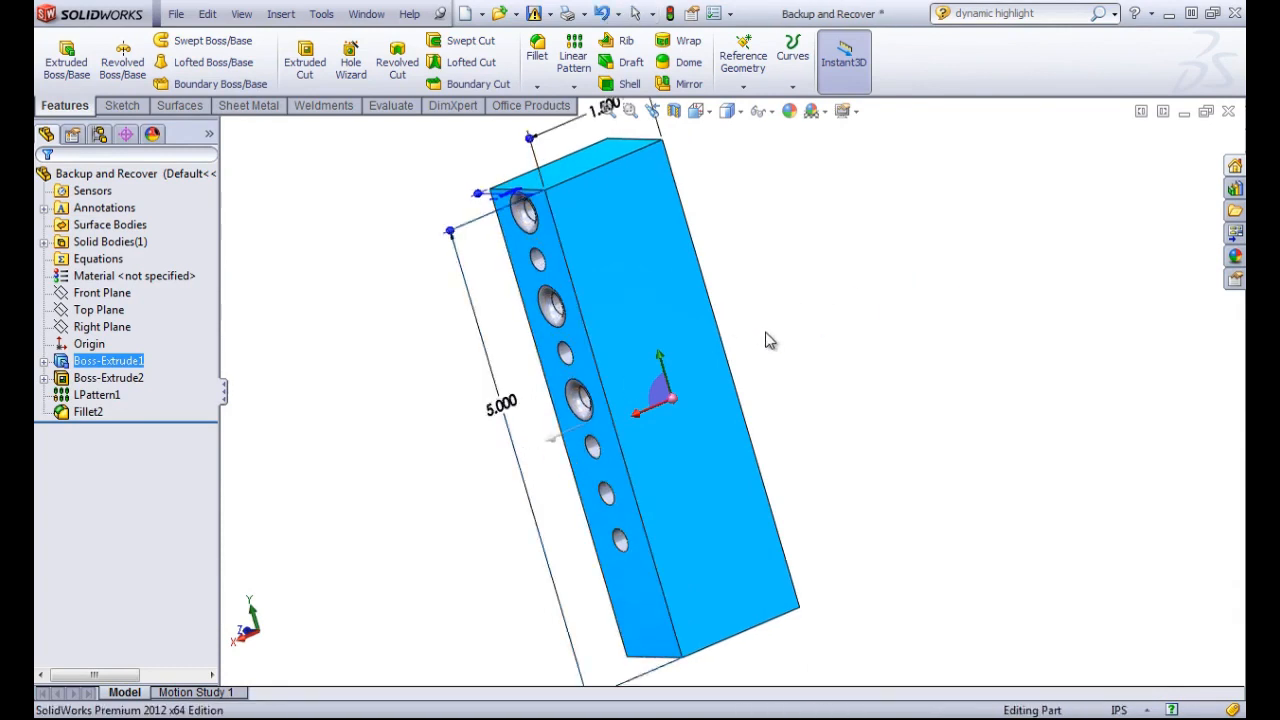
{"action": "middle_click_drag", "start_coordinate": [766, 331], "coordinate": [852, 322]}
{"action": "left_click", "coordinate": [851, 322]}
{"action": "middle_click_drag", "start_coordinate": [777, 373], "coordinate": [717, 359]}
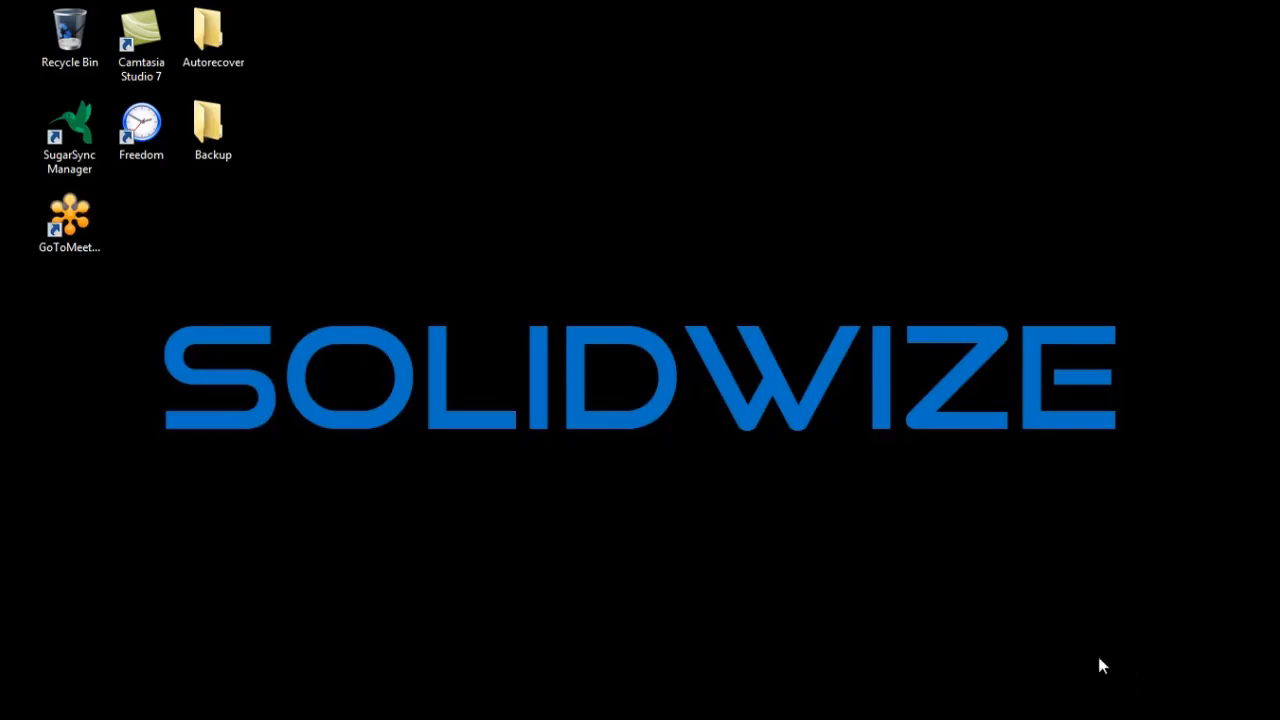
Switch to the desktop and open the Autorecover folder to check its contents
{"action": "double_click", "coordinate": [201, 51]}
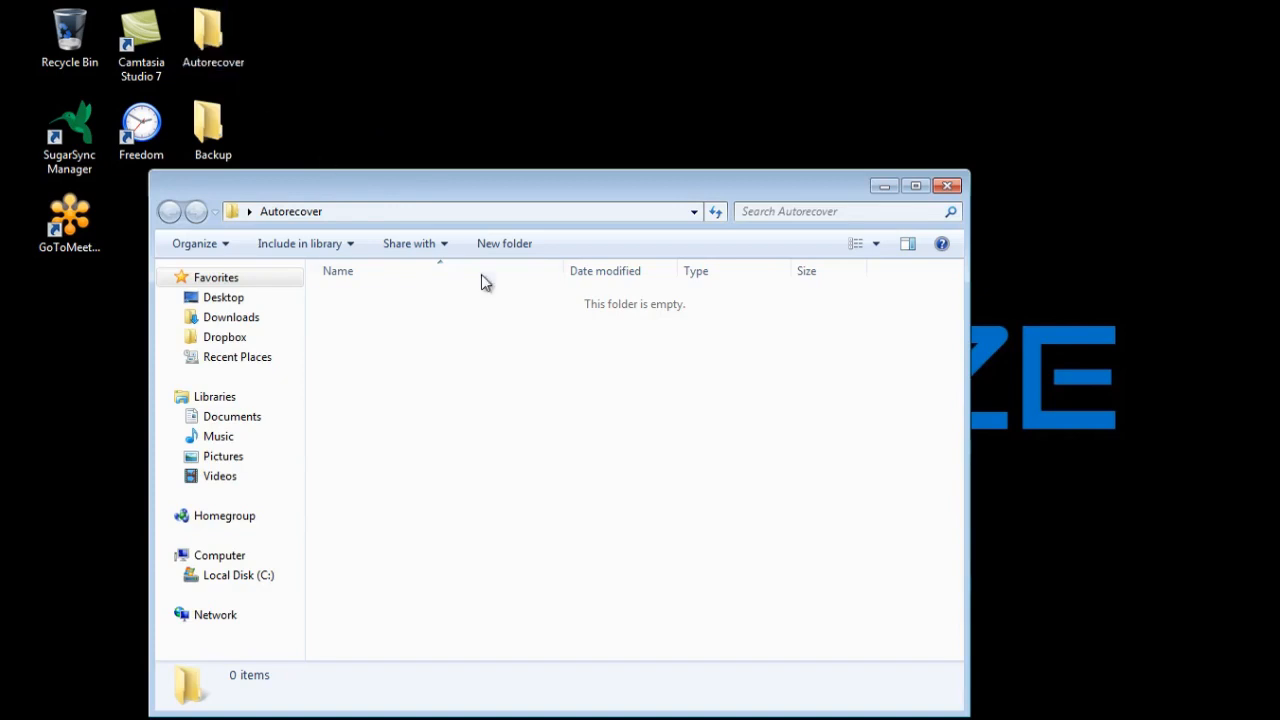
Close the Autorecover folder and save the modified part as a new file named Backup and Recover 1, accepting the version conversion
{"action": "left_click", "coordinate": [948, 188]}
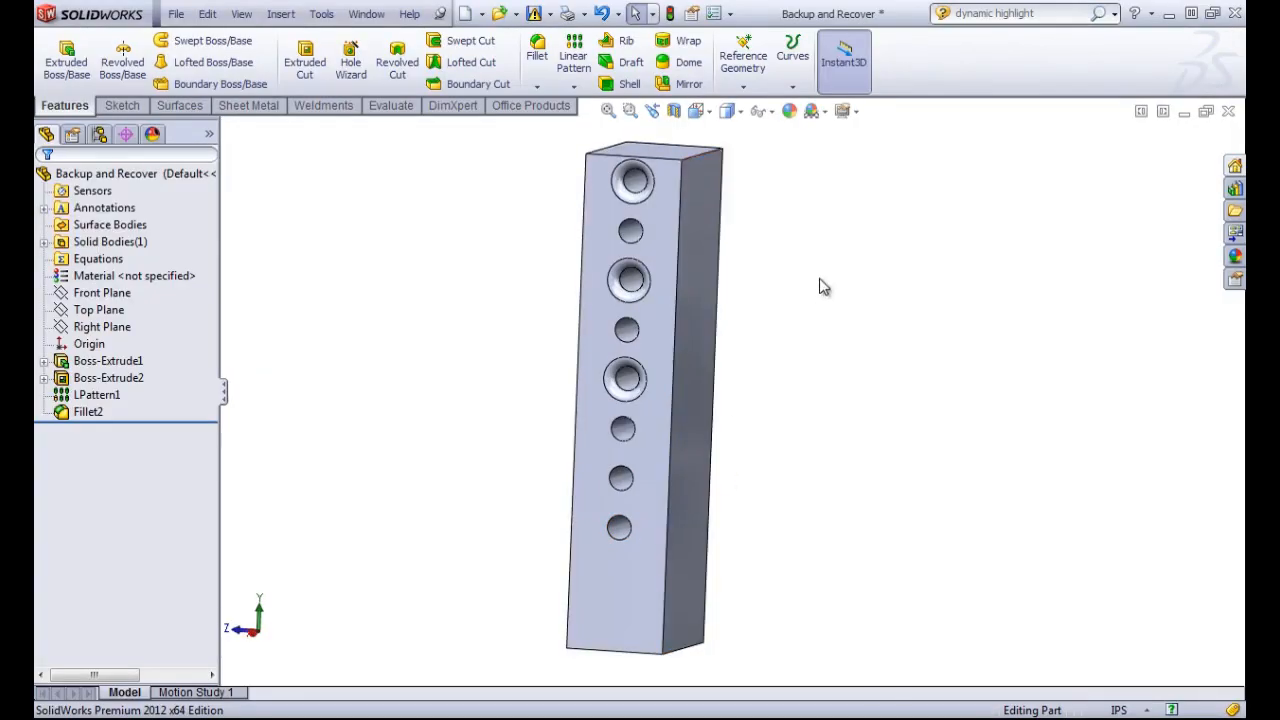
{"action": "middle_click_drag", "start_coordinate": [818, 289], "coordinate": [815, 291]}
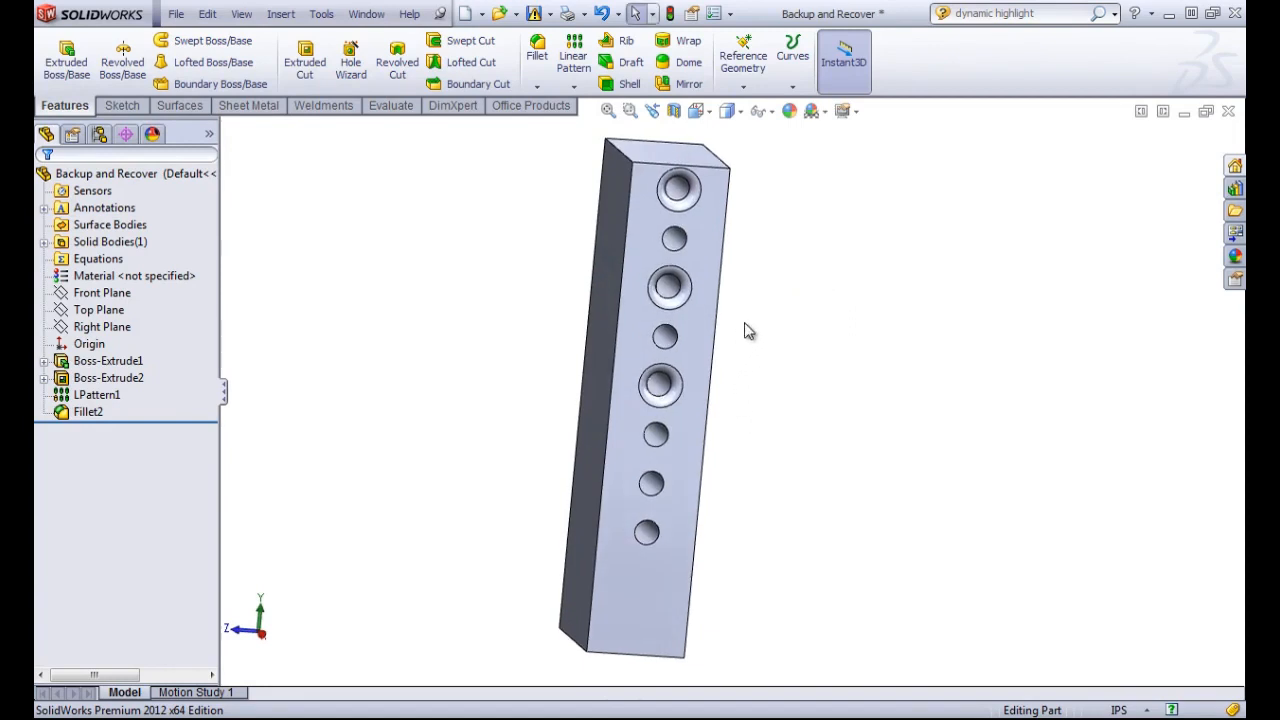
{"action": "middle_click_drag", "start_coordinate": [748, 331], "coordinate": [744, 266]}
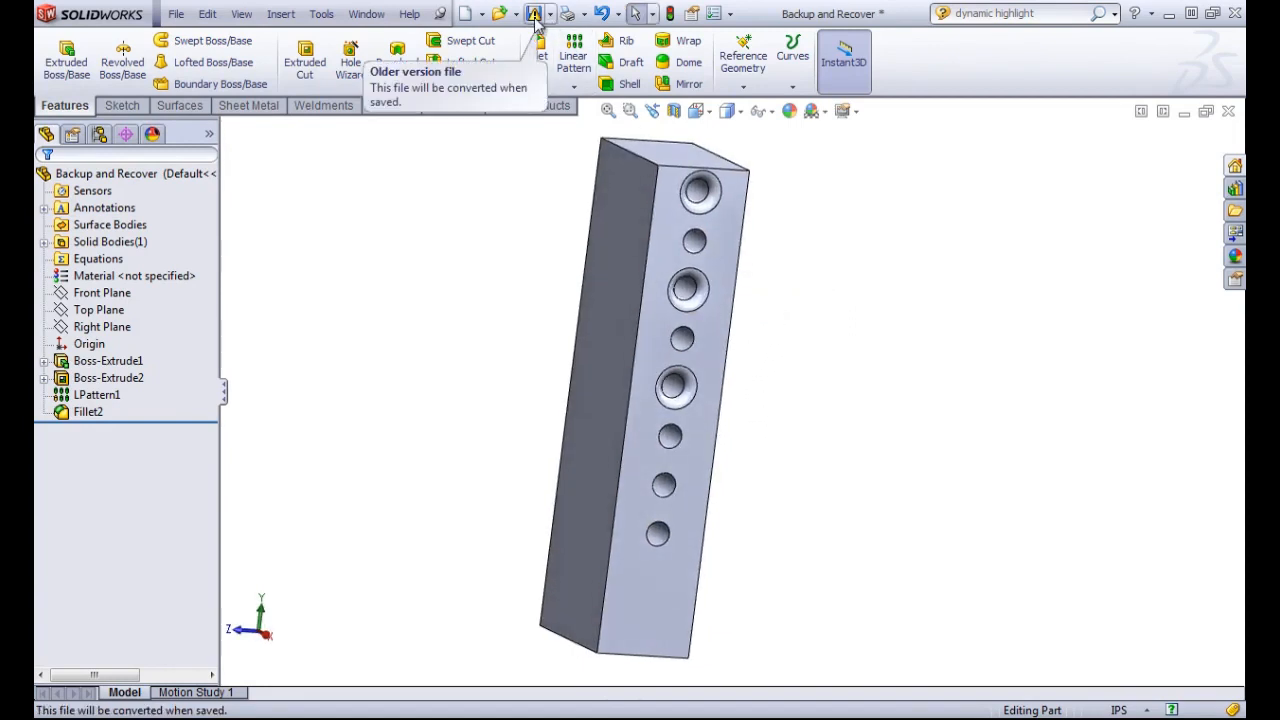
{"action": "left_click", "coordinate": [535, 15]}
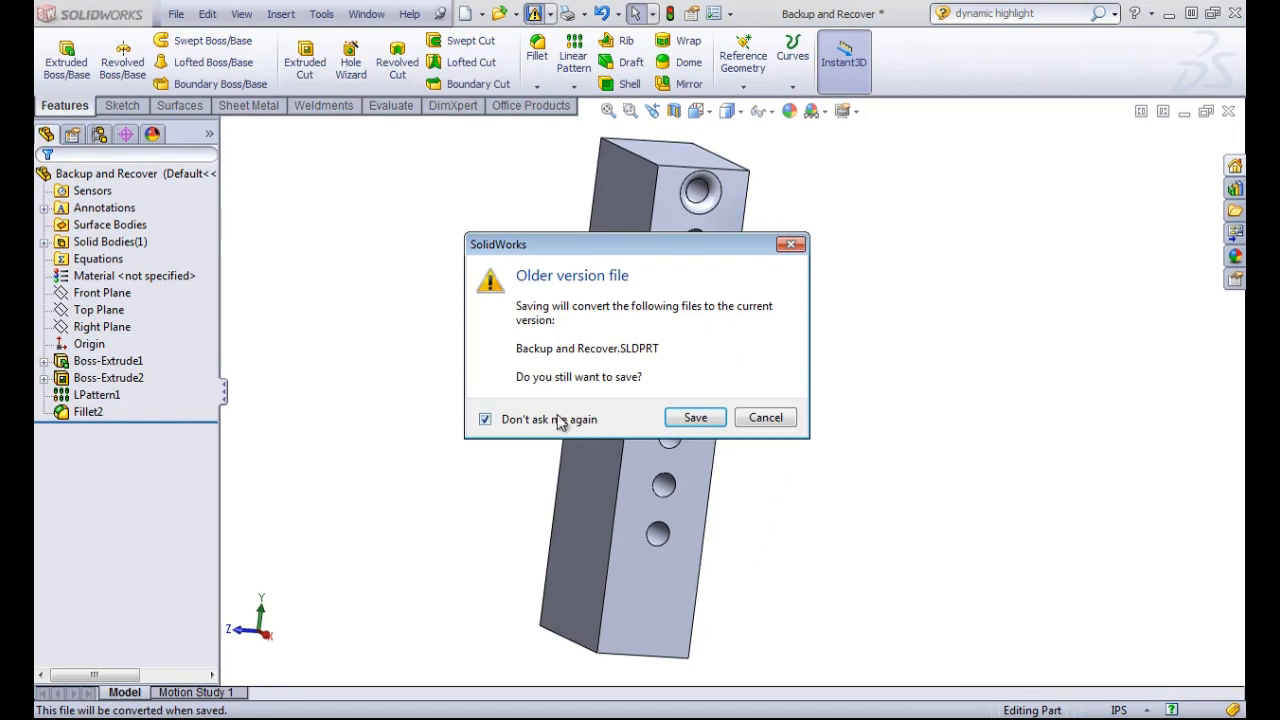
{"action": "left_click", "coordinate": [766, 418]}
{"action": "left_click", "coordinate": [175, 14]}
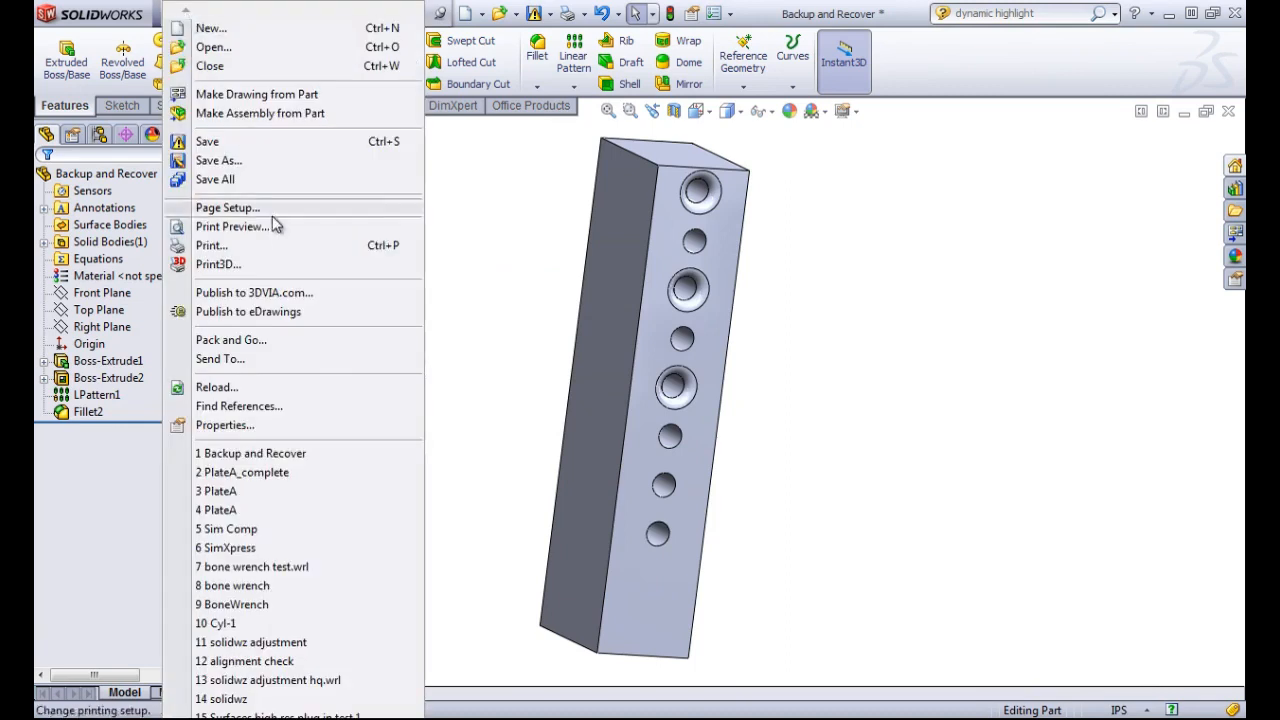
{"action": "left_click", "coordinate": [240, 170]}
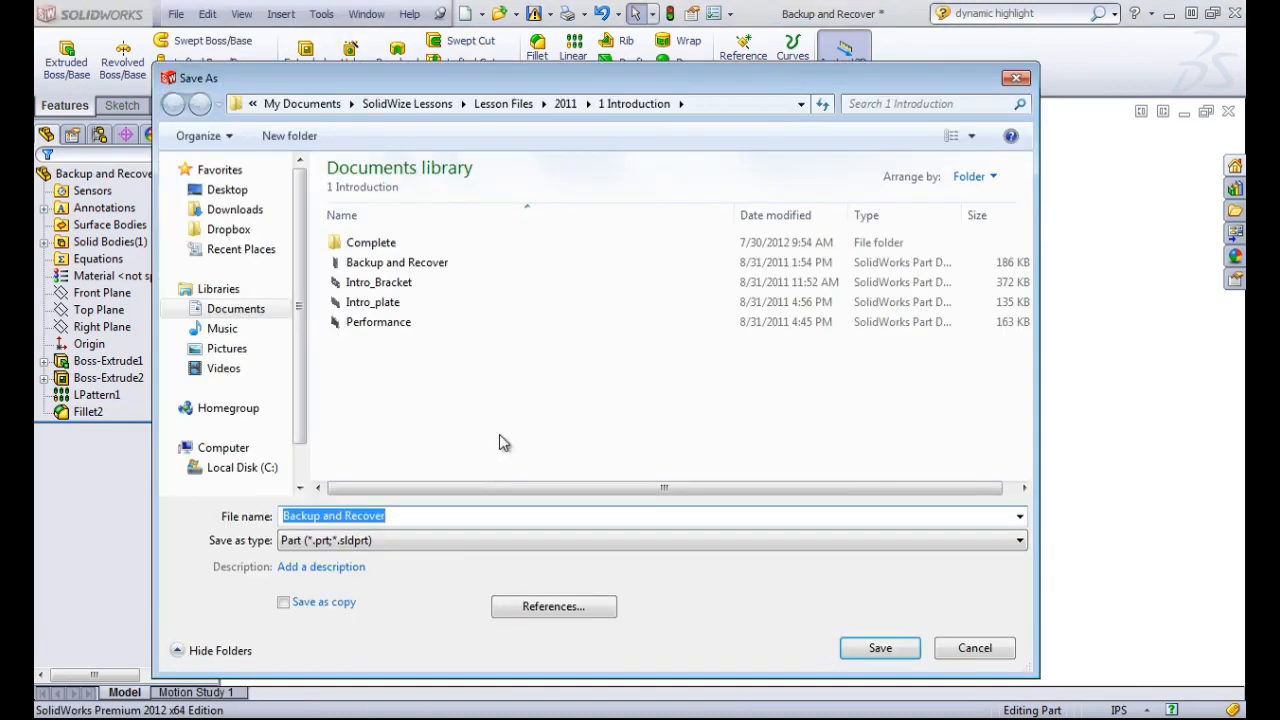
{"action": "left_click", "coordinate": [456, 520]}
{"action": "type", "text": "1"}
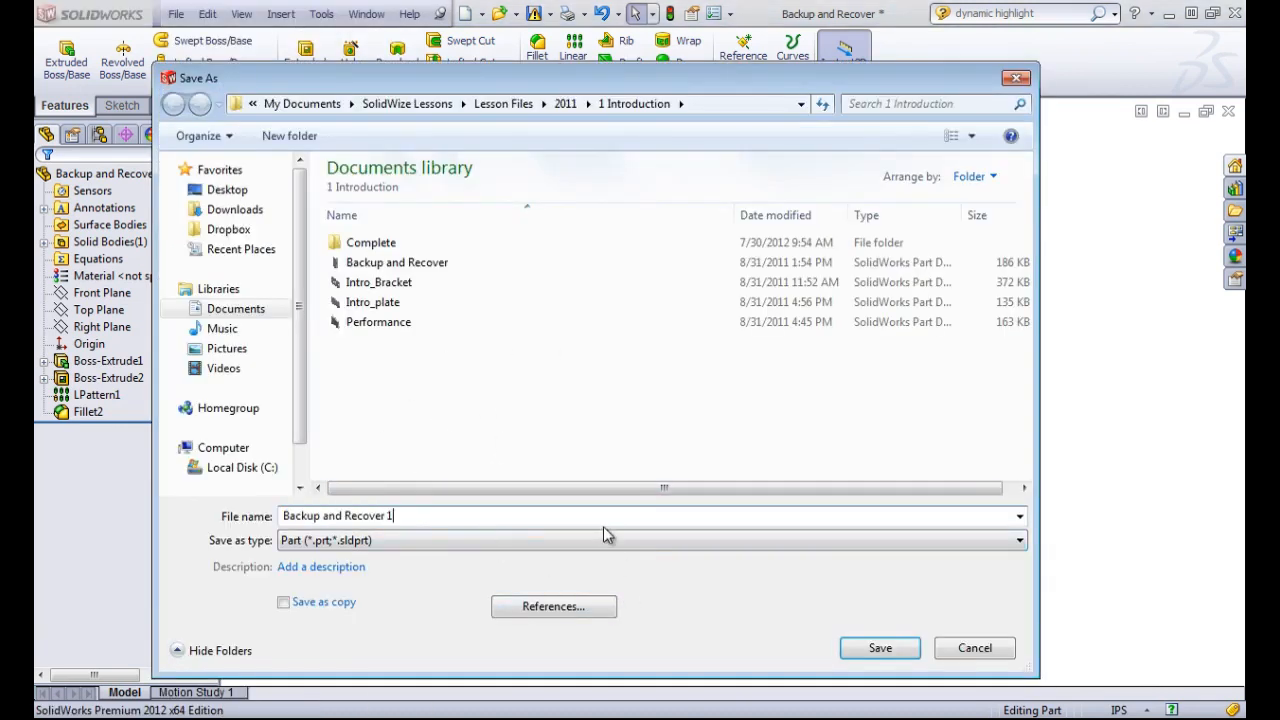
{"action": "left_click", "coordinate": [862, 658]}
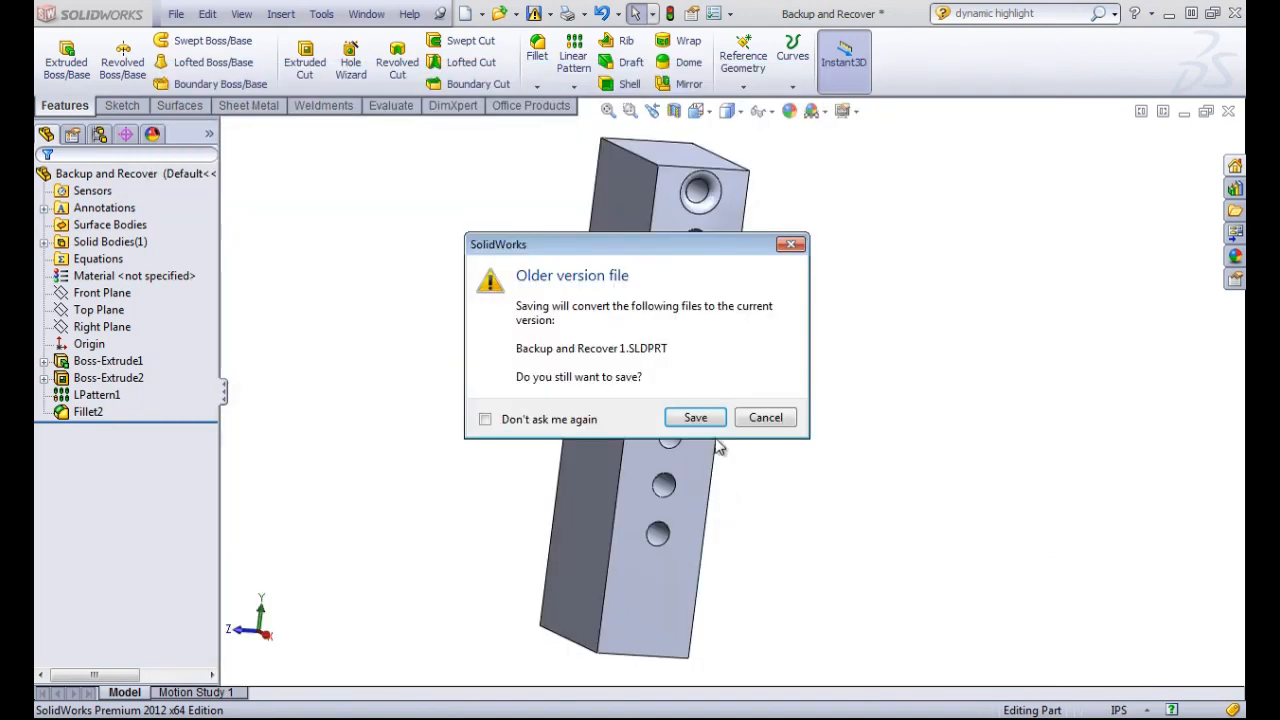
{"action": "left_click", "coordinate": [700, 423]}
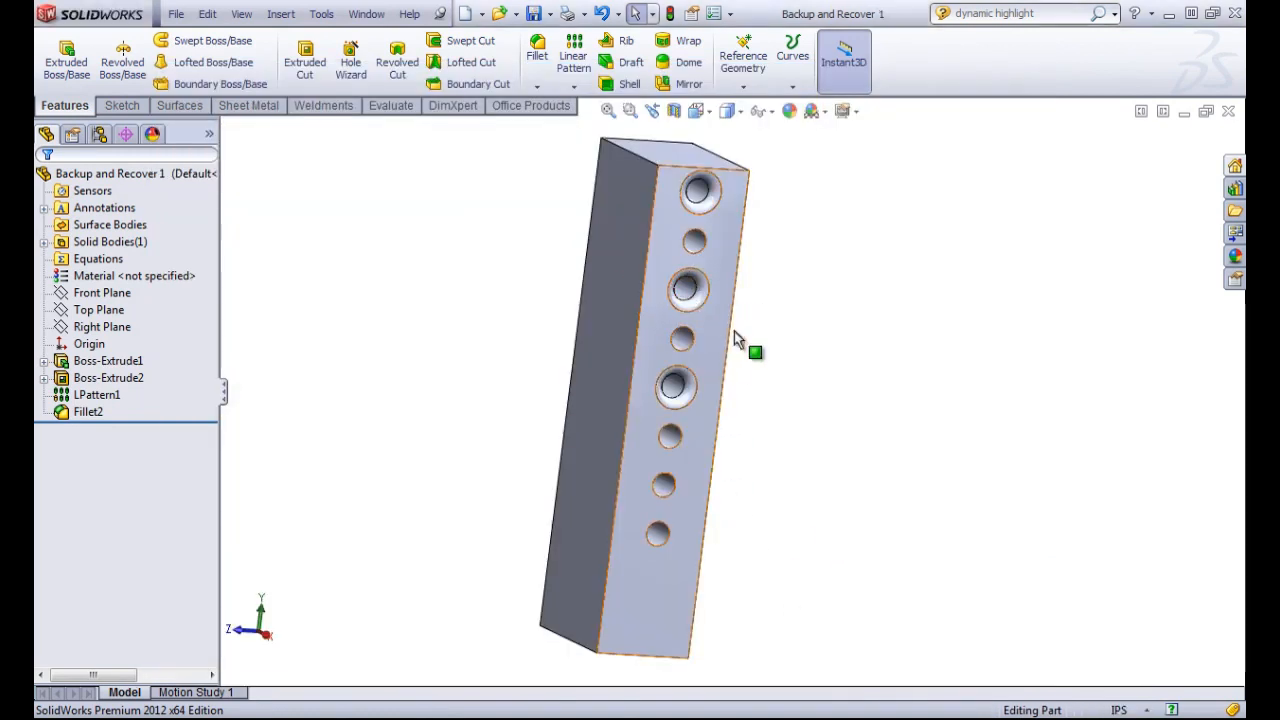
Set the uppermost hole's distance from the block's top edge to 0.2 in, rebuild, and save the part
{"action": "double_click", "coordinate": [703, 198]}
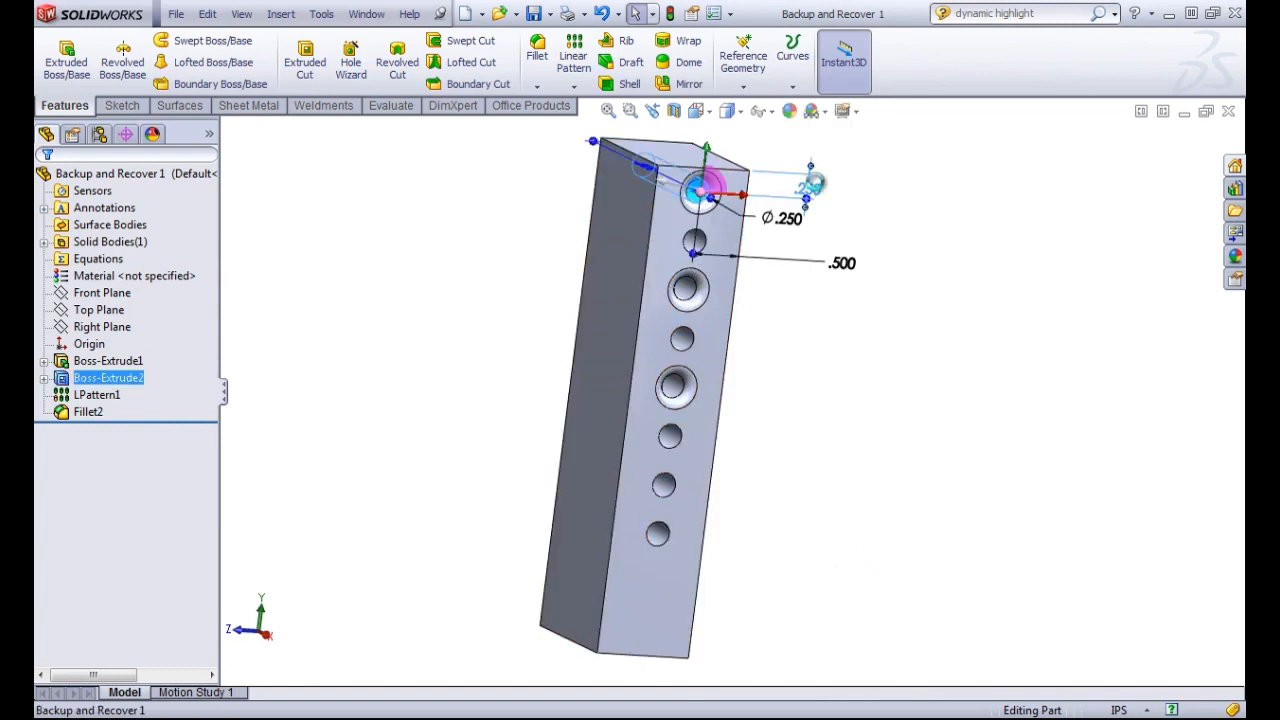
{"action": "double_click", "coordinate": [815, 184]}
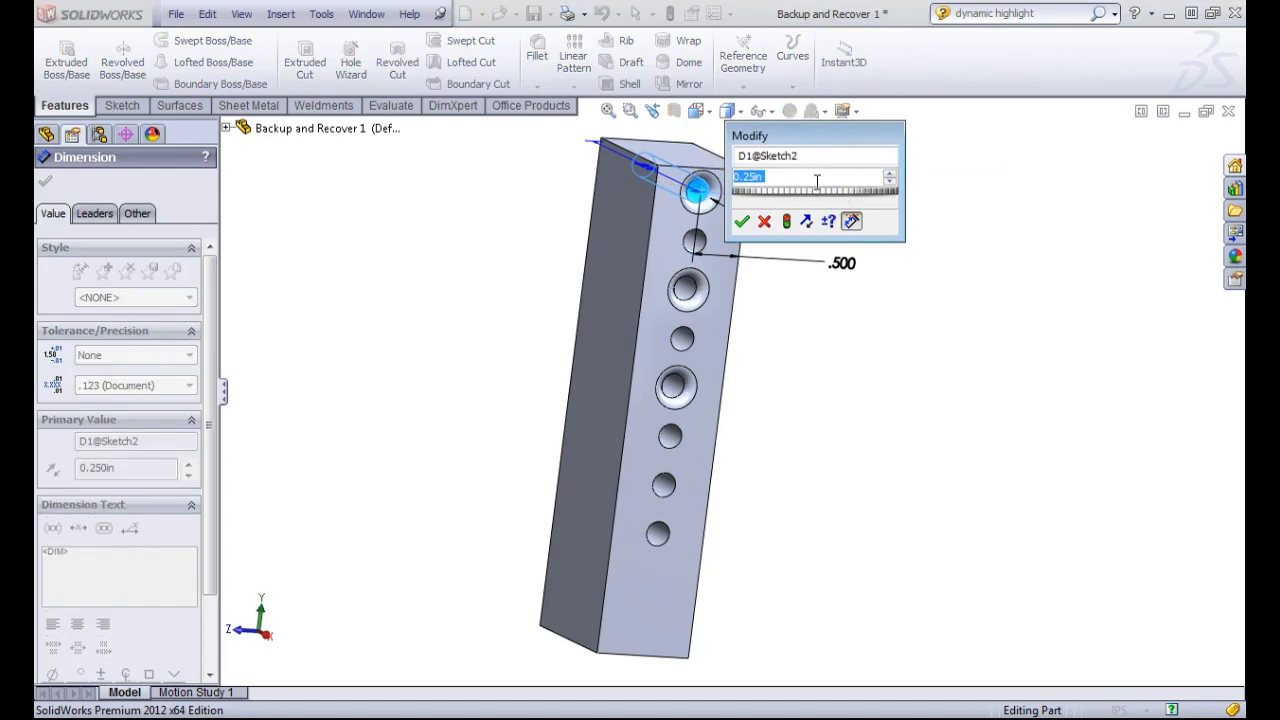
{"action": "type", "text": ".2"}
{"action": "key", "text": "Return"}
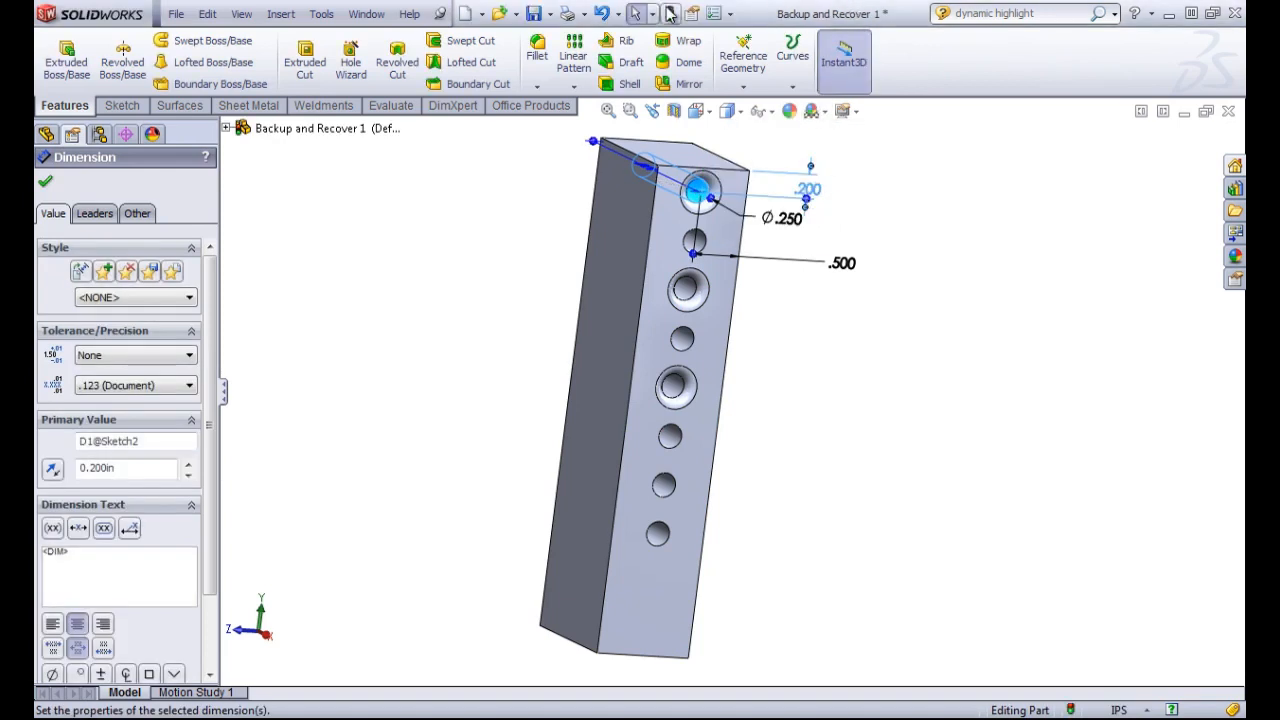
{"action": "left_click", "coordinate": [538, 16]}
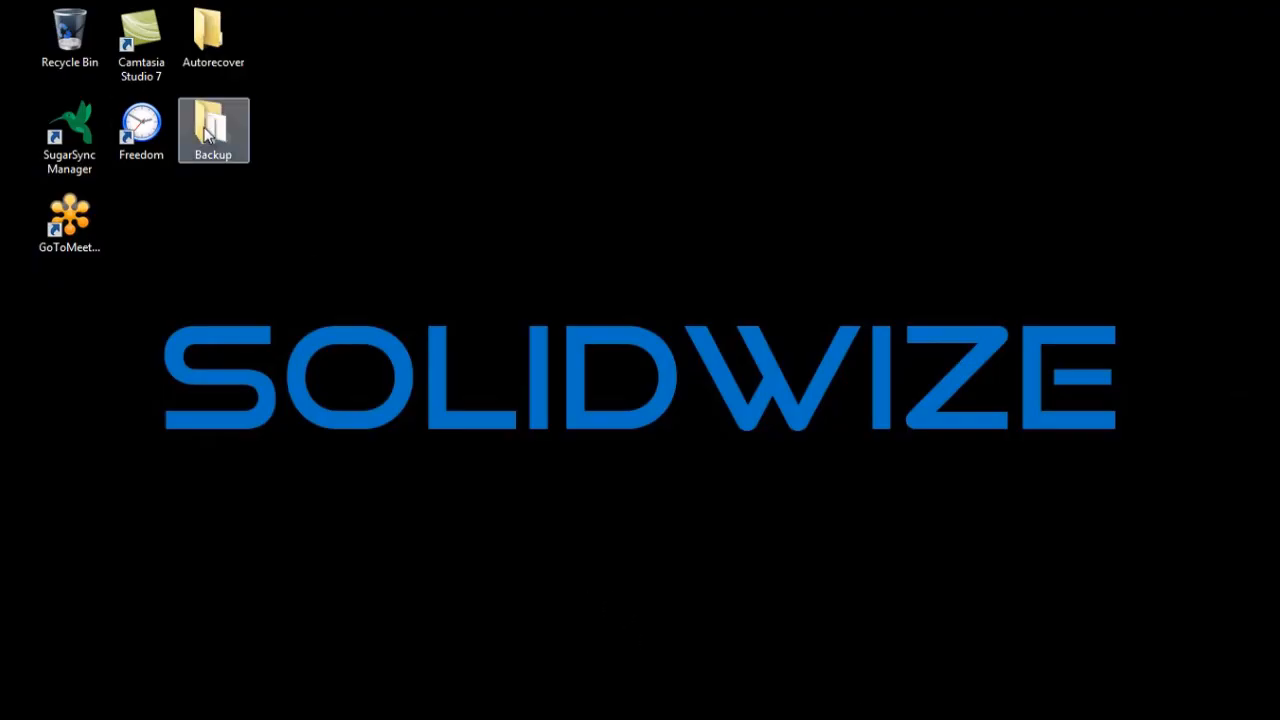
Open the Backup folder on the desktop to check the backup copies, and return to the Backup and Recover 1 part
{"action": "double_click", "coordinate": [204, 127]}
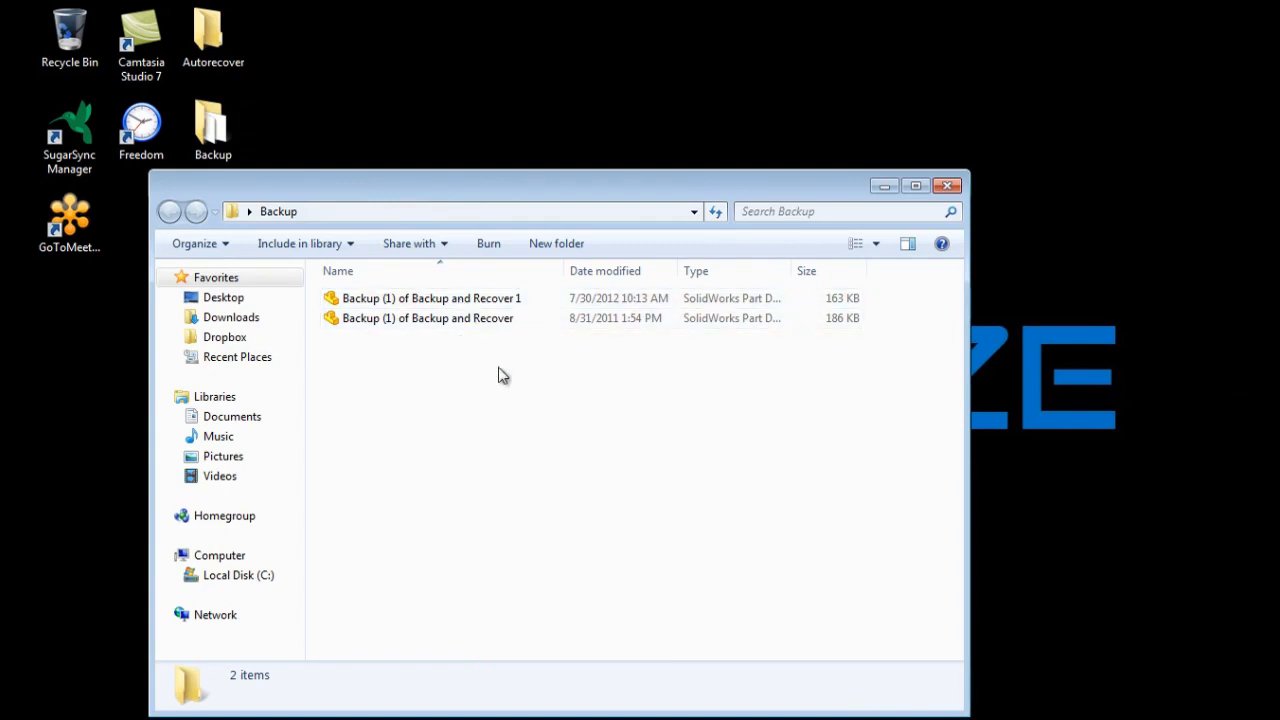
{"action": "mouse_move", "coordinate": [646, 719]}
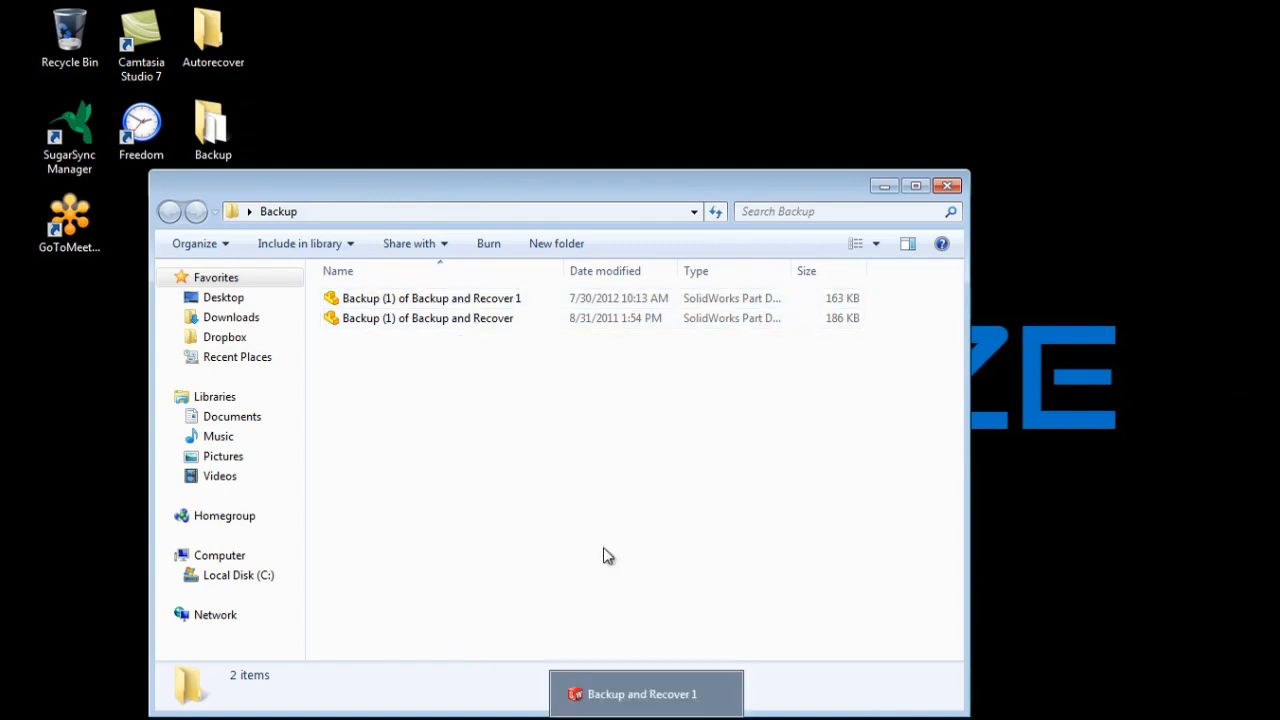
{"action": "left_click", "coordinate": [711, 714]}
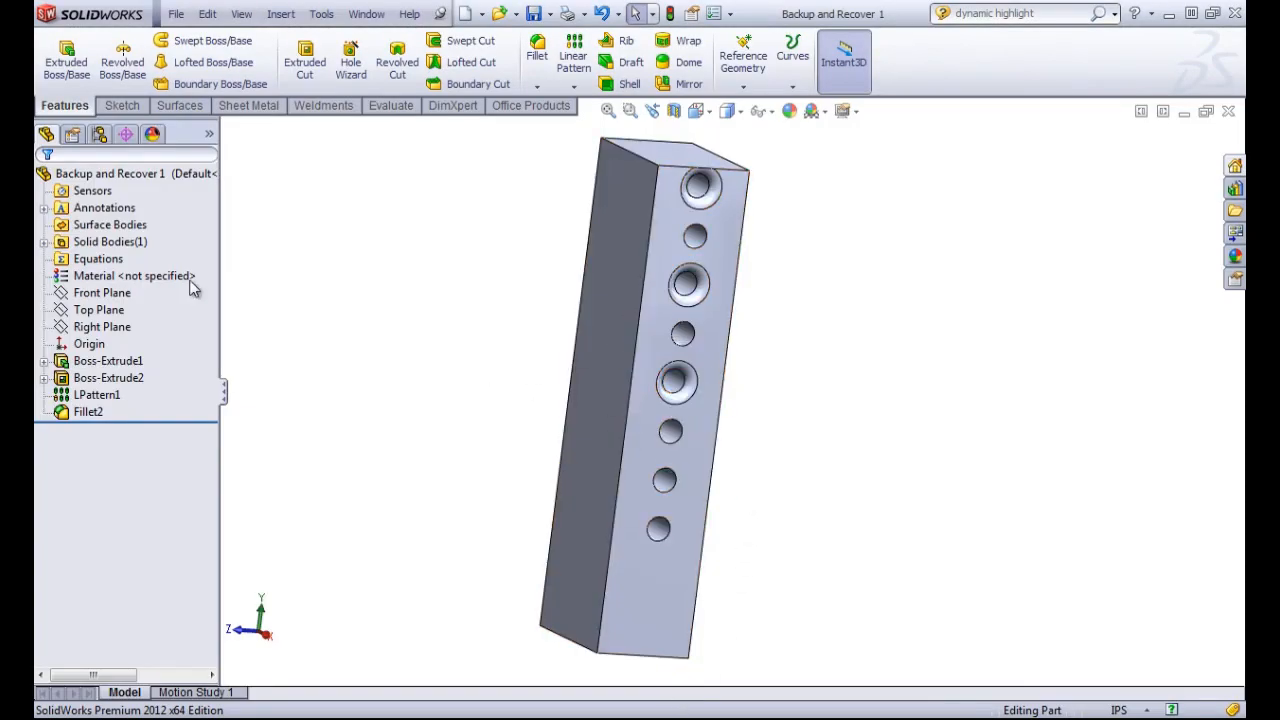
Change the appearance color of the whole part to dark yellow and save the part
{"action": "right_click", "coordinate": [155, 177]}
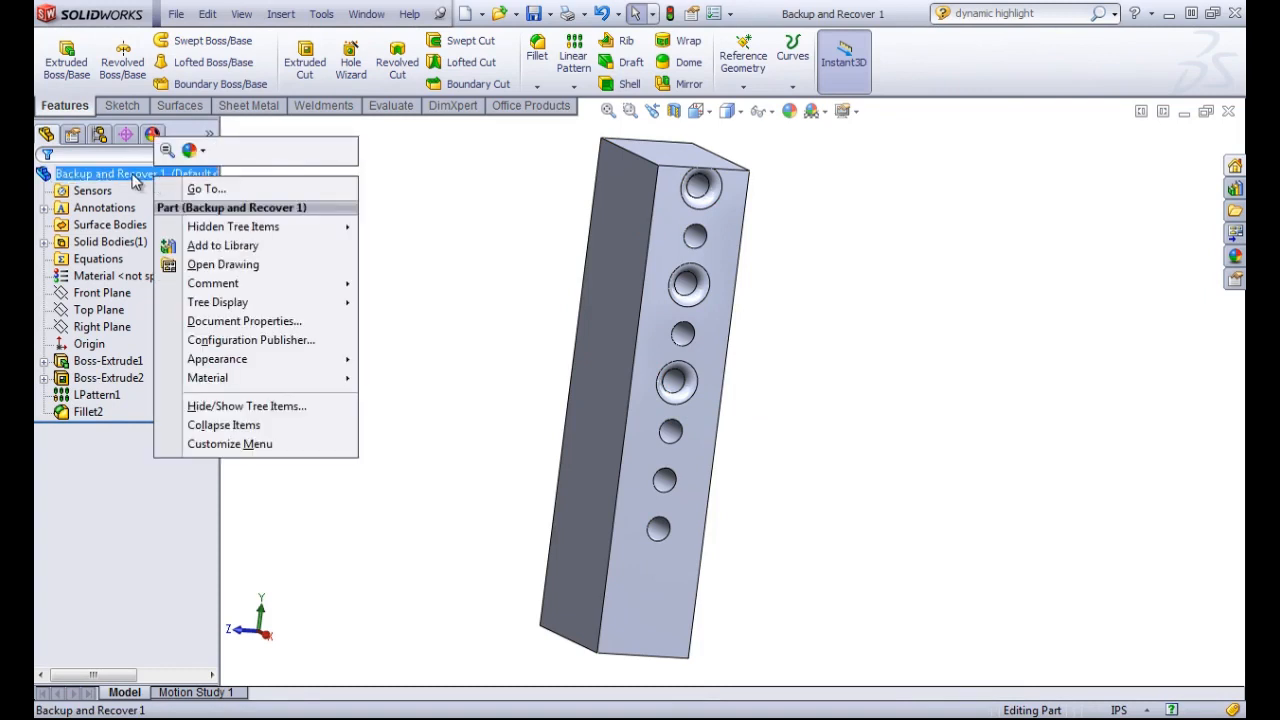
{"action": "left_click", "coordinate": [190, 150]}
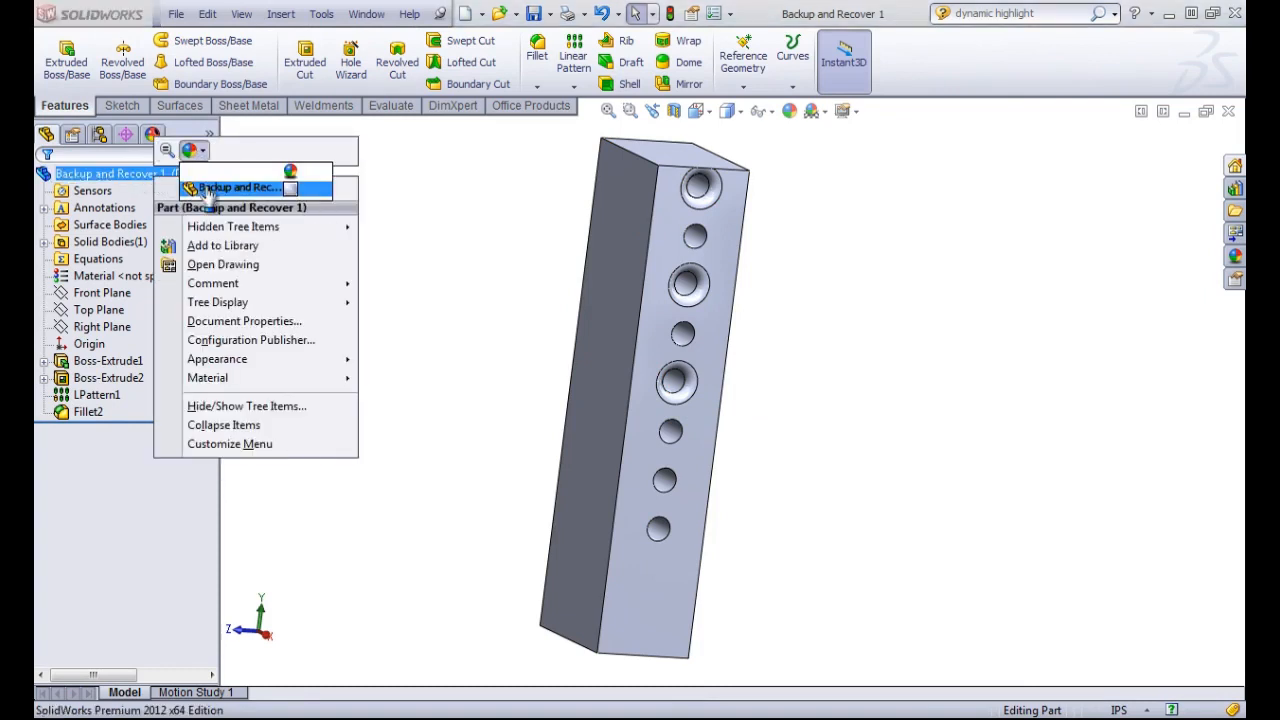
{"action": "left_click", "coordinate": [235, 188]}
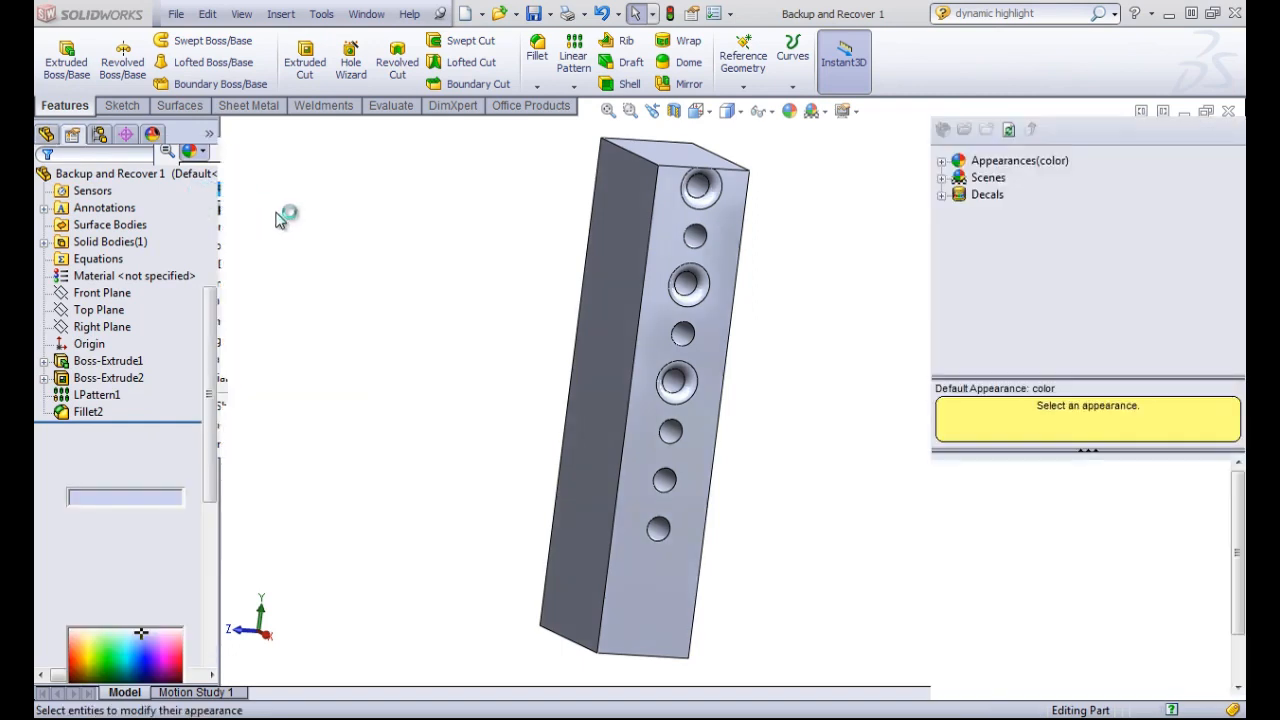
{"action": "left_click", "coordinate": [108, 572]}
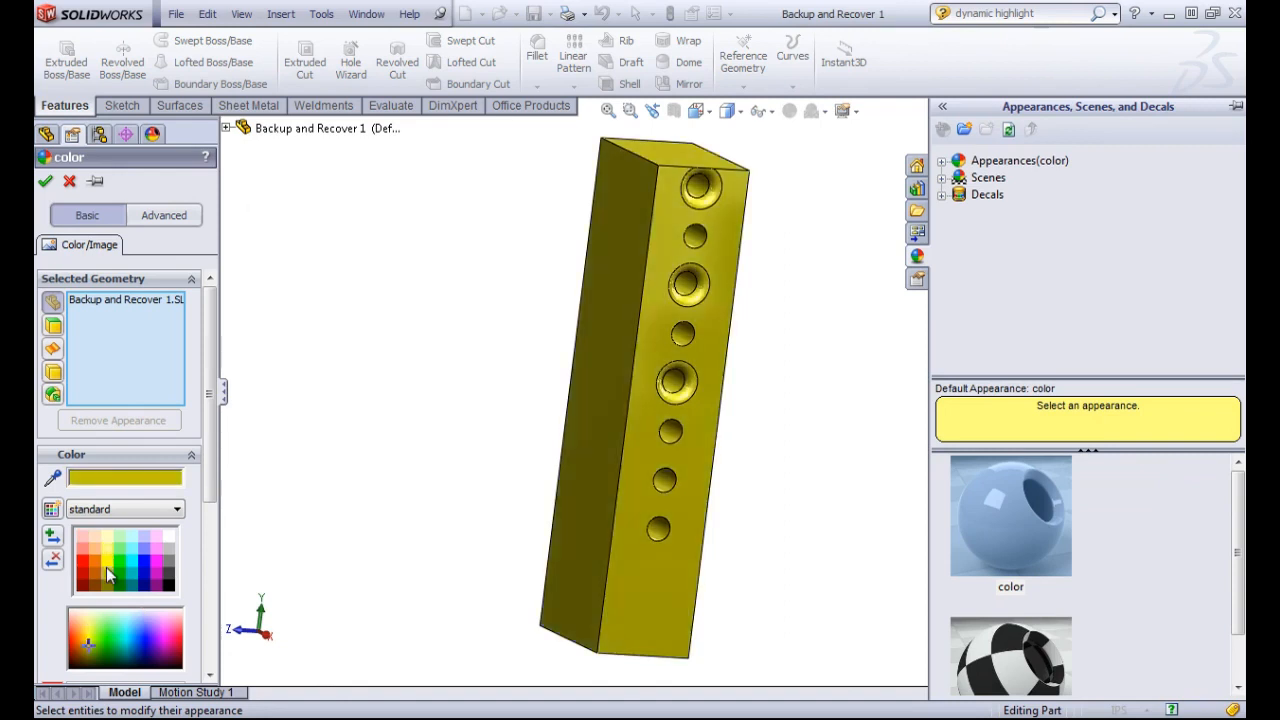
{"action": "left_click", "coordinate": [45, 182]}
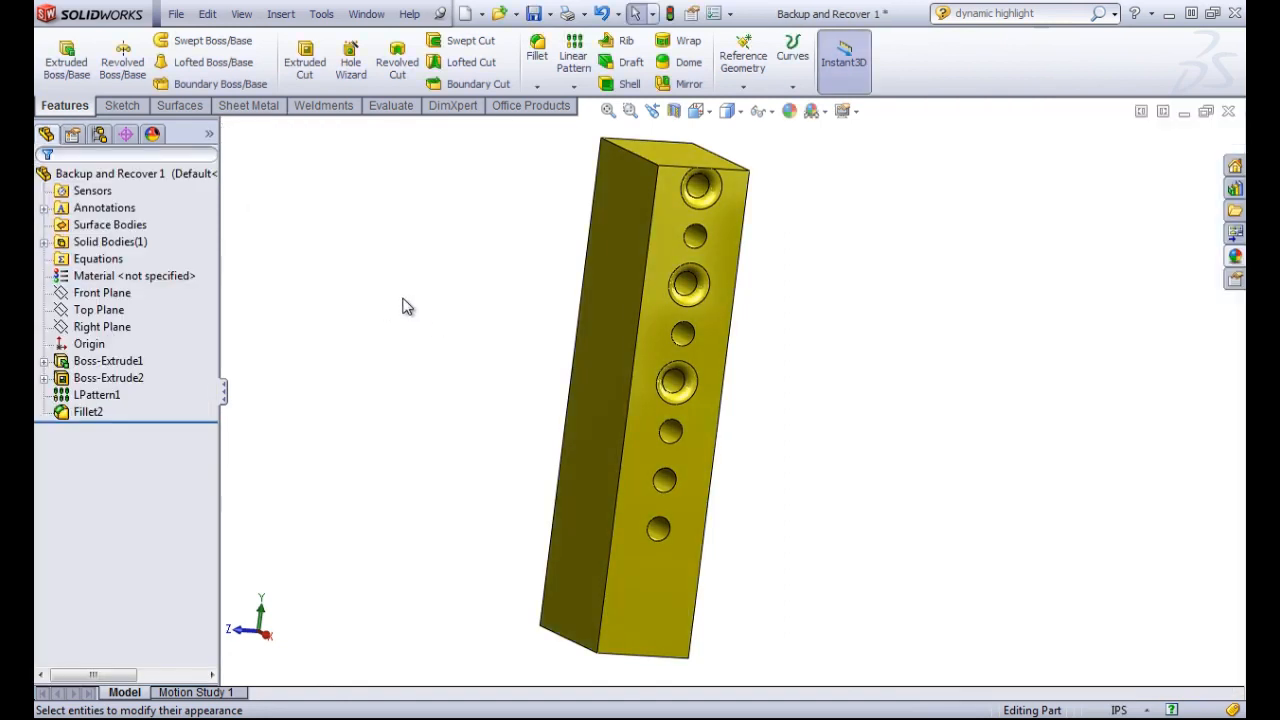
{"action": "left_click", "coordinate": [533, 13]}
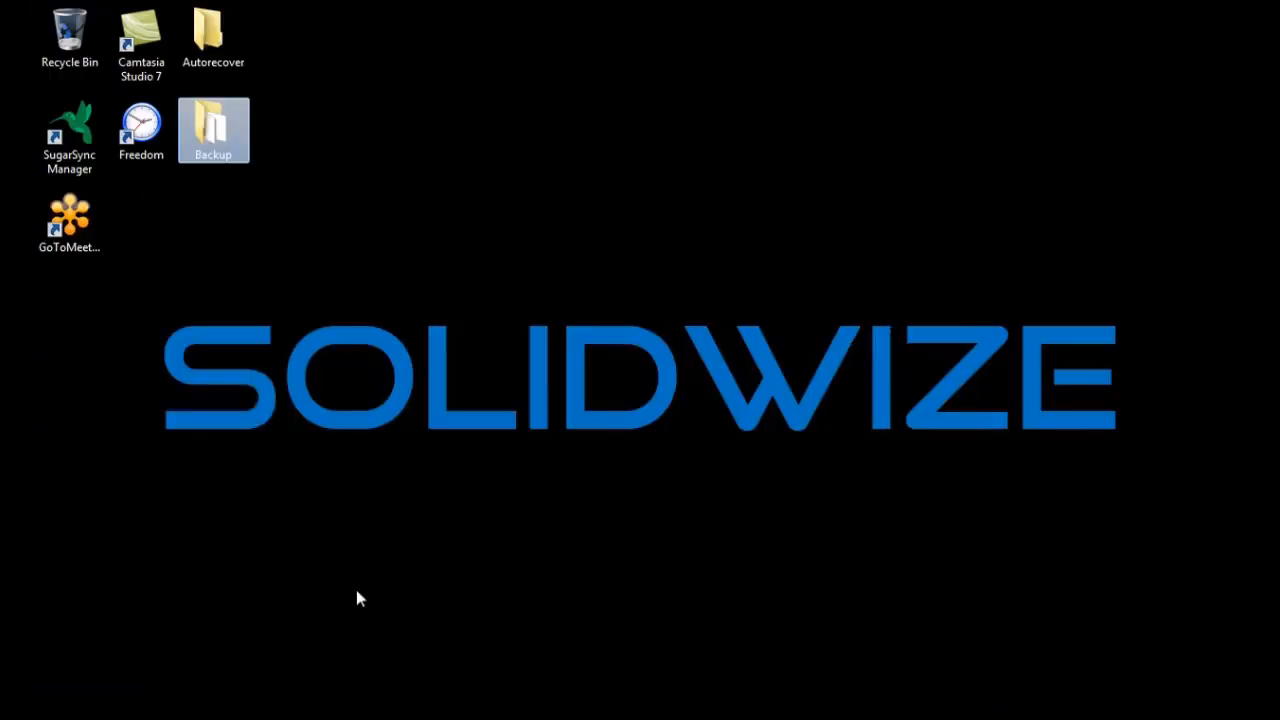
Reopen the Backup folder on the desktop to review the copies made by the latest save, and reposition its window
{"action": "double_click", "coordinate": [207, 122]}
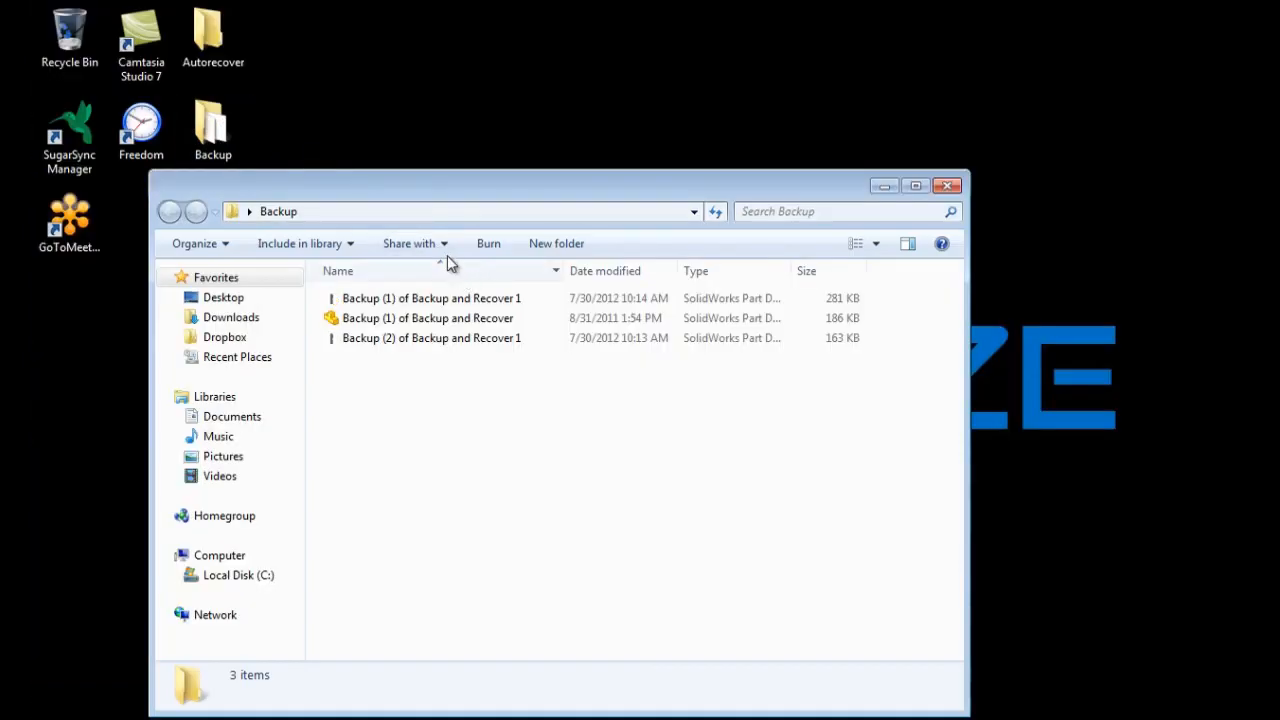
{"action": "left_click_drag", "start_coordinate": [503, 187], "coordinate": [552, 141]}
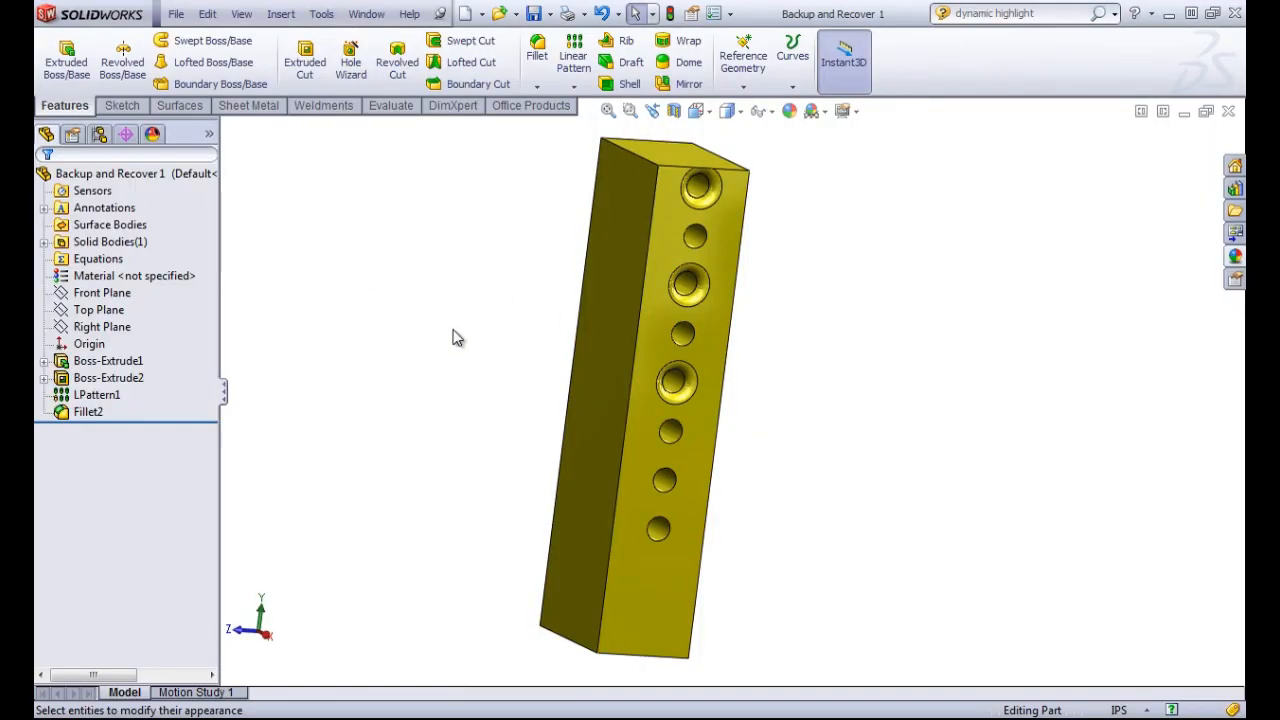
Sketch a circle with a radius of about 0.52 in, centered on the origin, on the block's wide face without holes
{"action": "middle_click_drag", "start_coordinate": [452, 338], "coordinate": [640, 349]}
{"action": "left_click", "coordinate": [651, 352]}
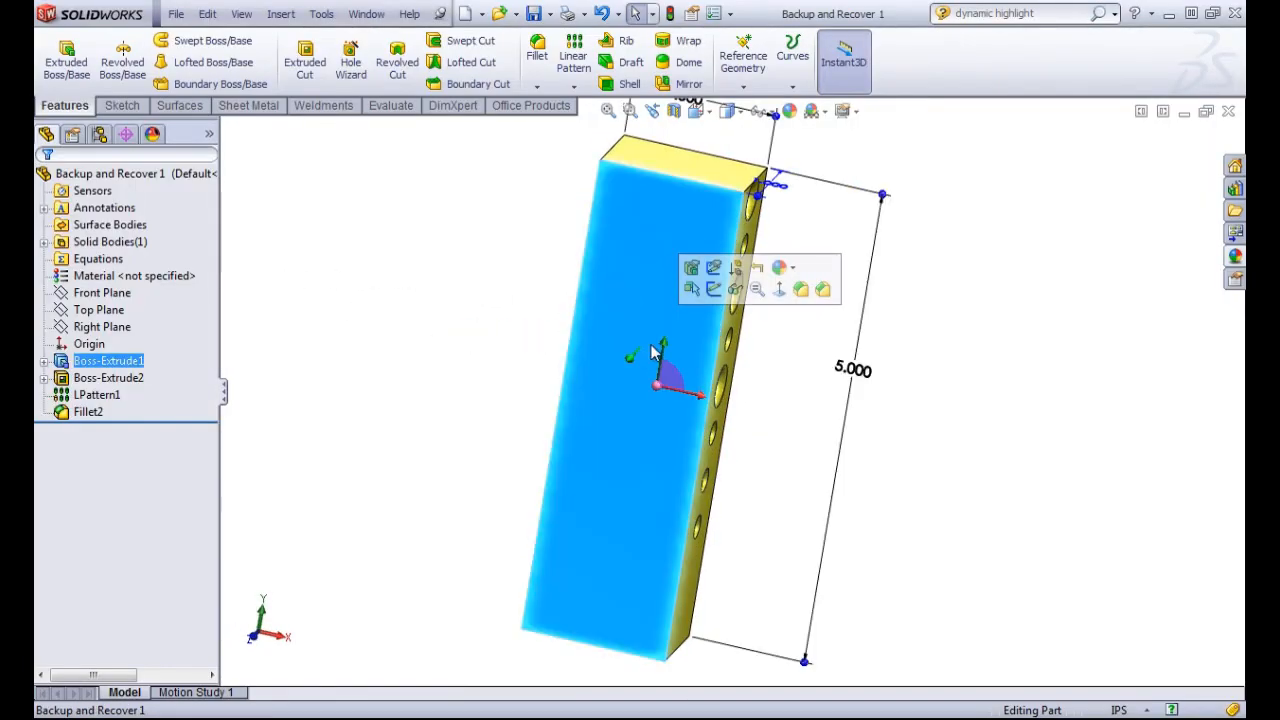
{"action": "left_click", "coordinate": [713, 289]}
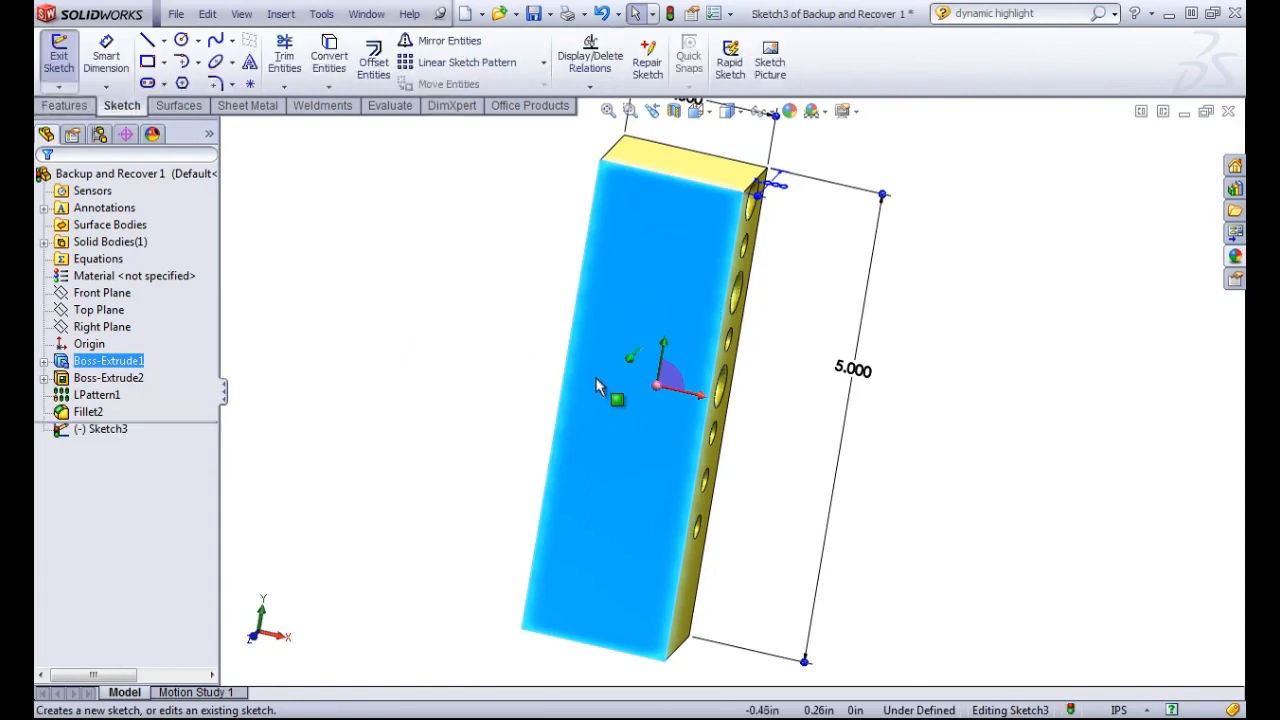
{"action": "left_click", "coordinate": [181, 40]}
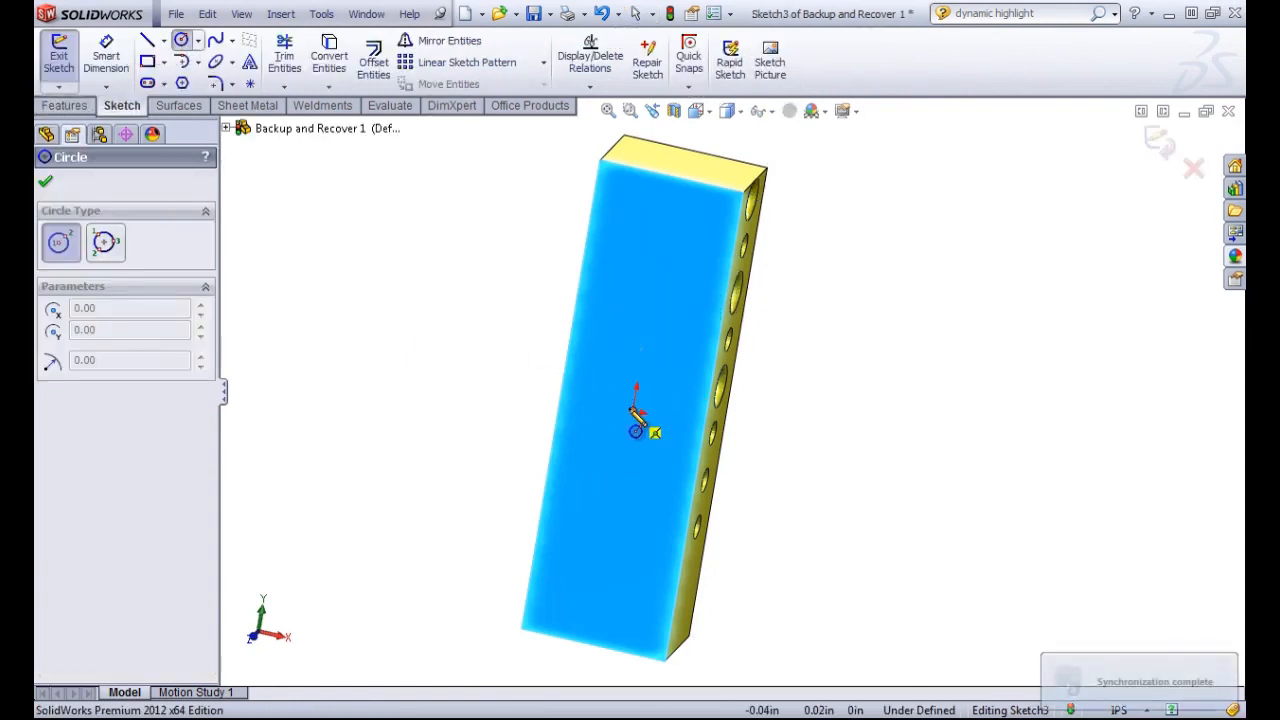
{"action": "left_click", "coordinate": [632, 410]}
{"action": "left_click", "coordinate": [664, 372]}
Cut the sketched circle through the whole block with a Through All Extruded Cut, and save the part
{"action": "left_click", "coordinate": [70, 106]}
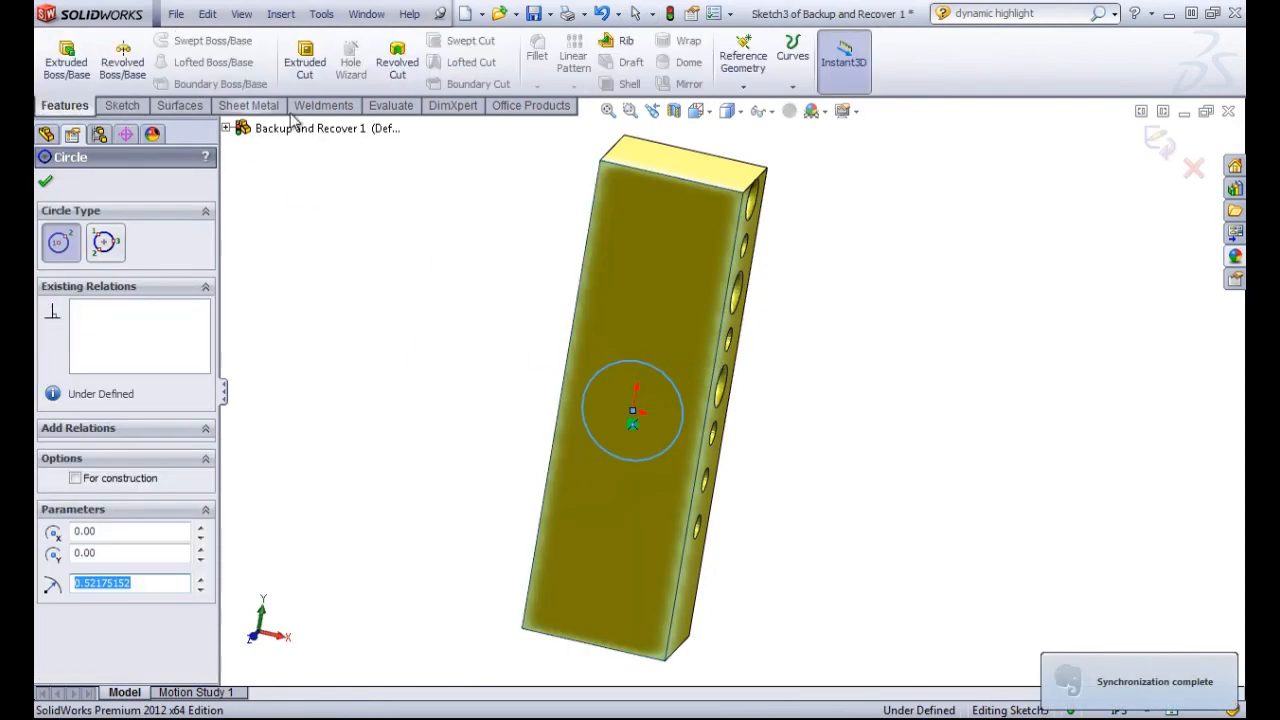
{"action": "left_click", "coordinate": [305, 62]}
{"action": "middle_click_drag", "start_coordinate": [678, 307], "coordinate": [790, 325]}
{"action": "right_click", "coordinate": [797, 316]}
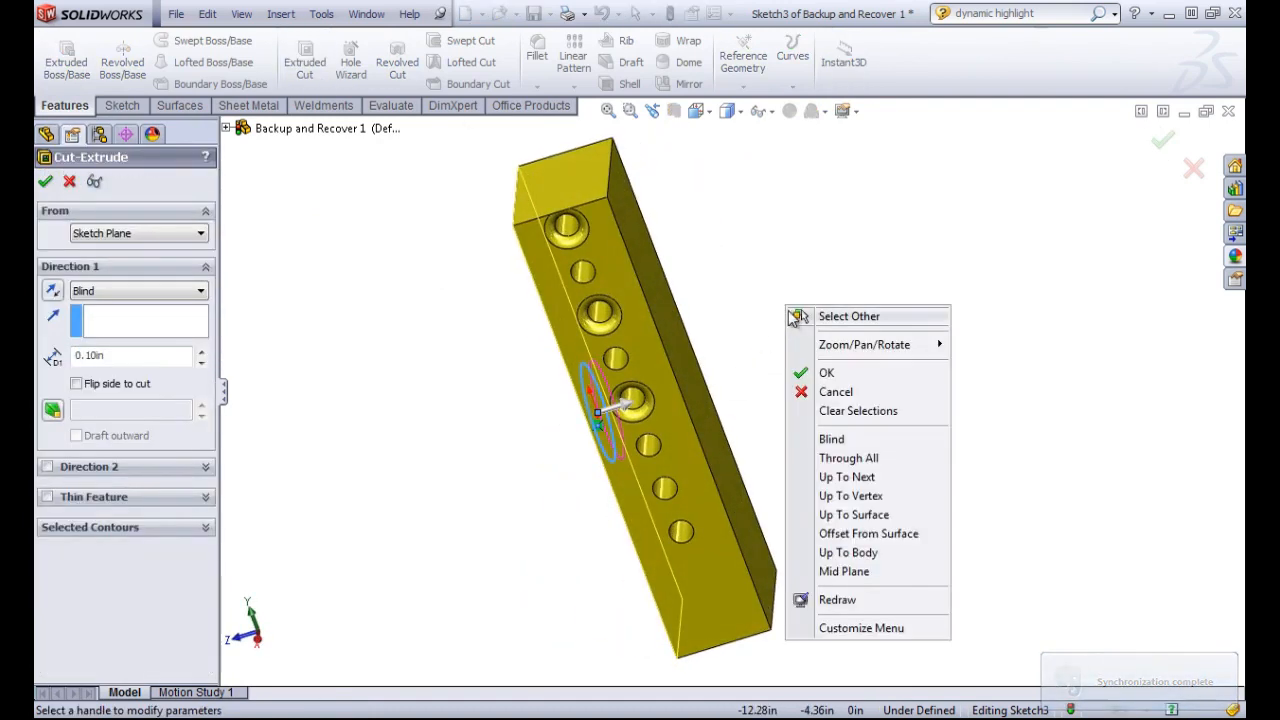
{"action": "left_click", "coordinate": [830, 458]}
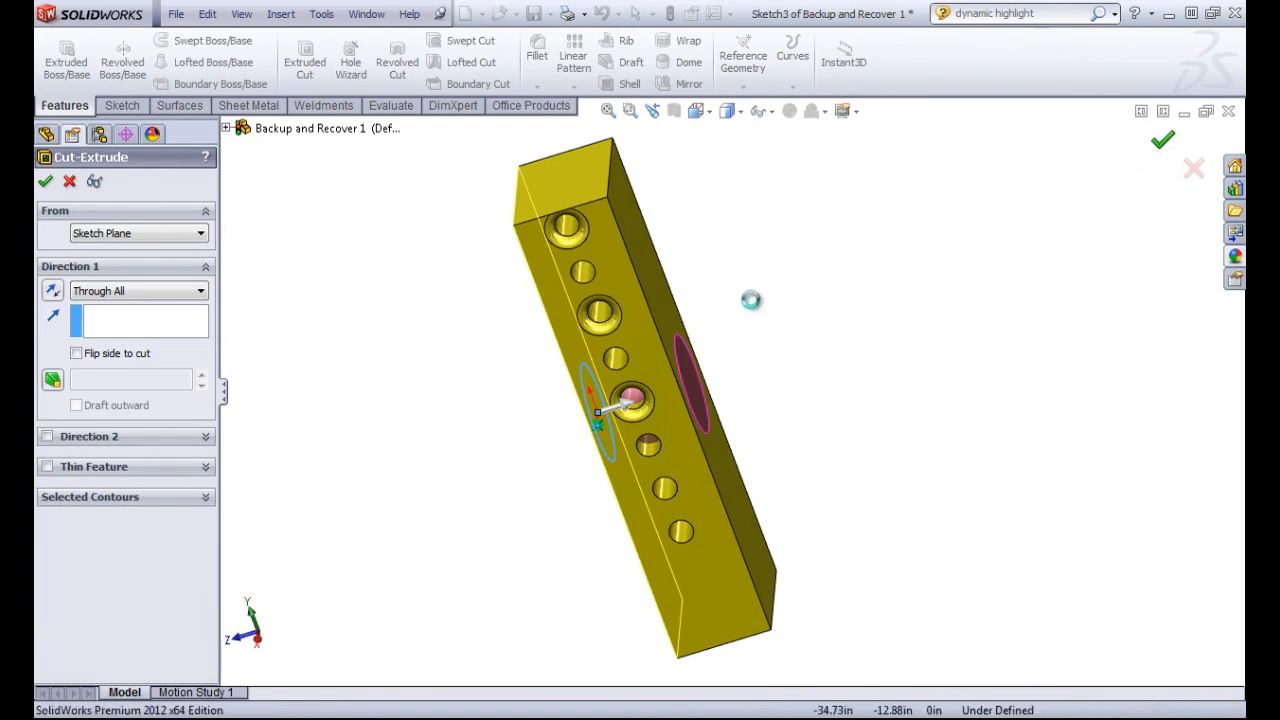
{"action": "middle_click_drag", "start_coordinate": [740, 311], "coordinate": [828, 145]}
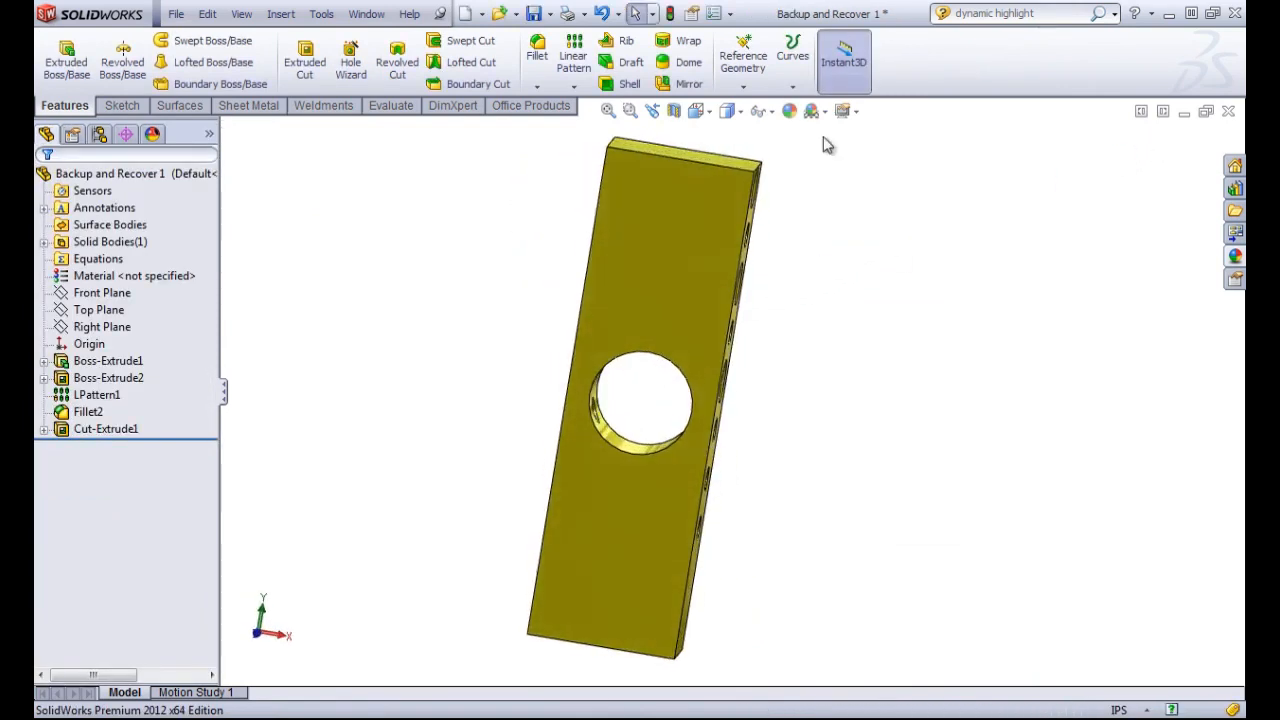
{"action": "left_click", "coordinate": [536, 14]}
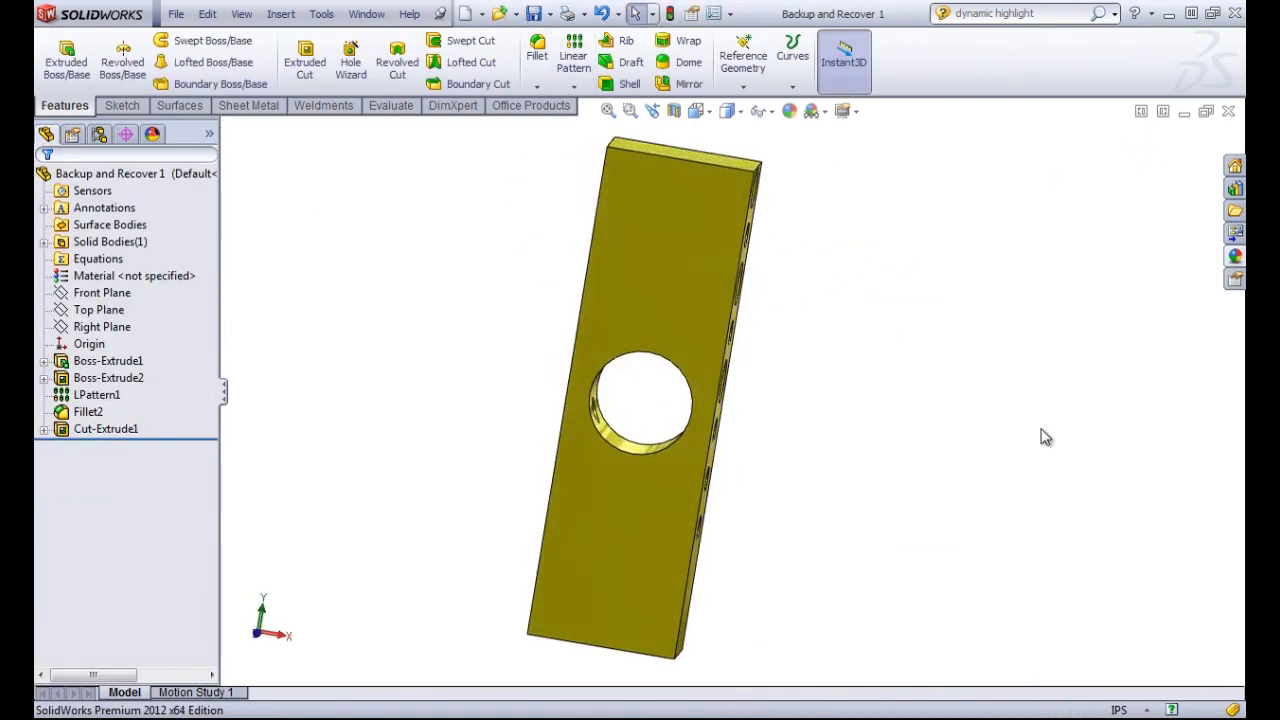
Bring up the Backup folder to check the numbered copies of Backup and Recover 1, and return to the part
{"action": "middle_click_drag", "start_coordinate": [1040, 437], "coordinate": [606, 671]}
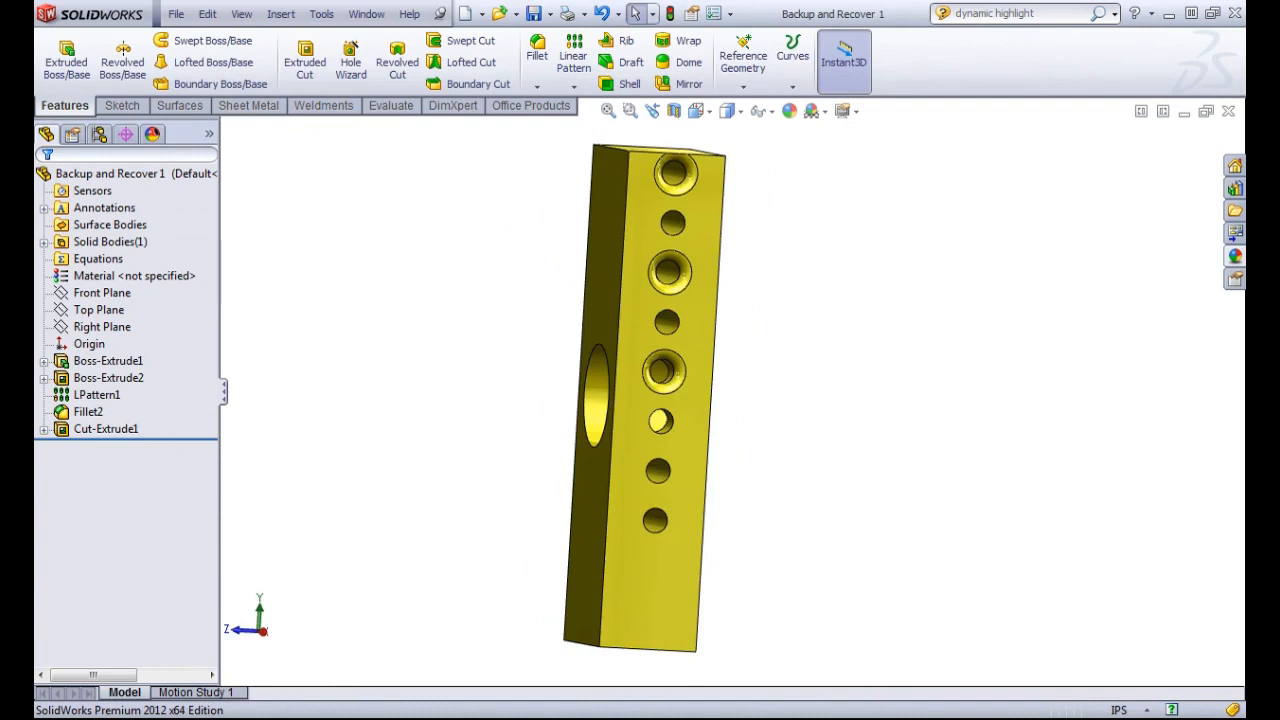
{"action": "left_click", "coordinate": [180, 694]}
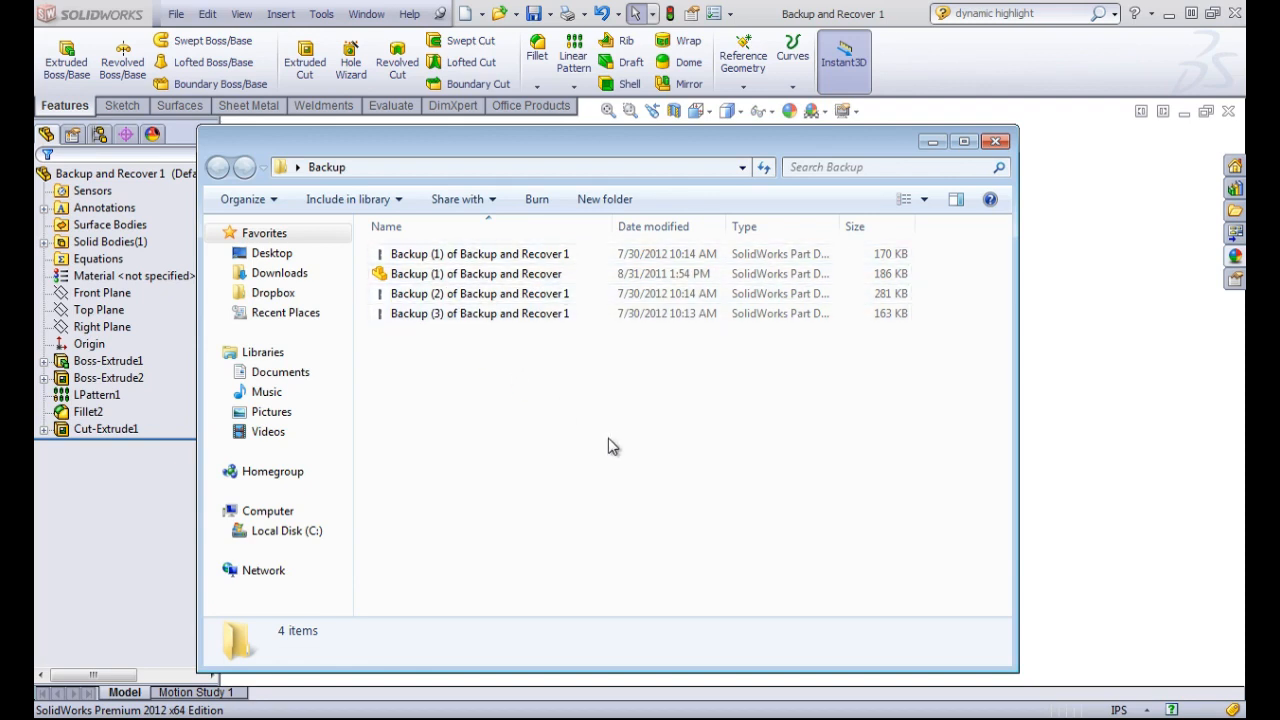
{"action": "left_click", "coordinate": [1043, 160]}
{"action": "middle_click_drag", "start_coordinate": [1043, 160], "coordinate": [766, 354]}
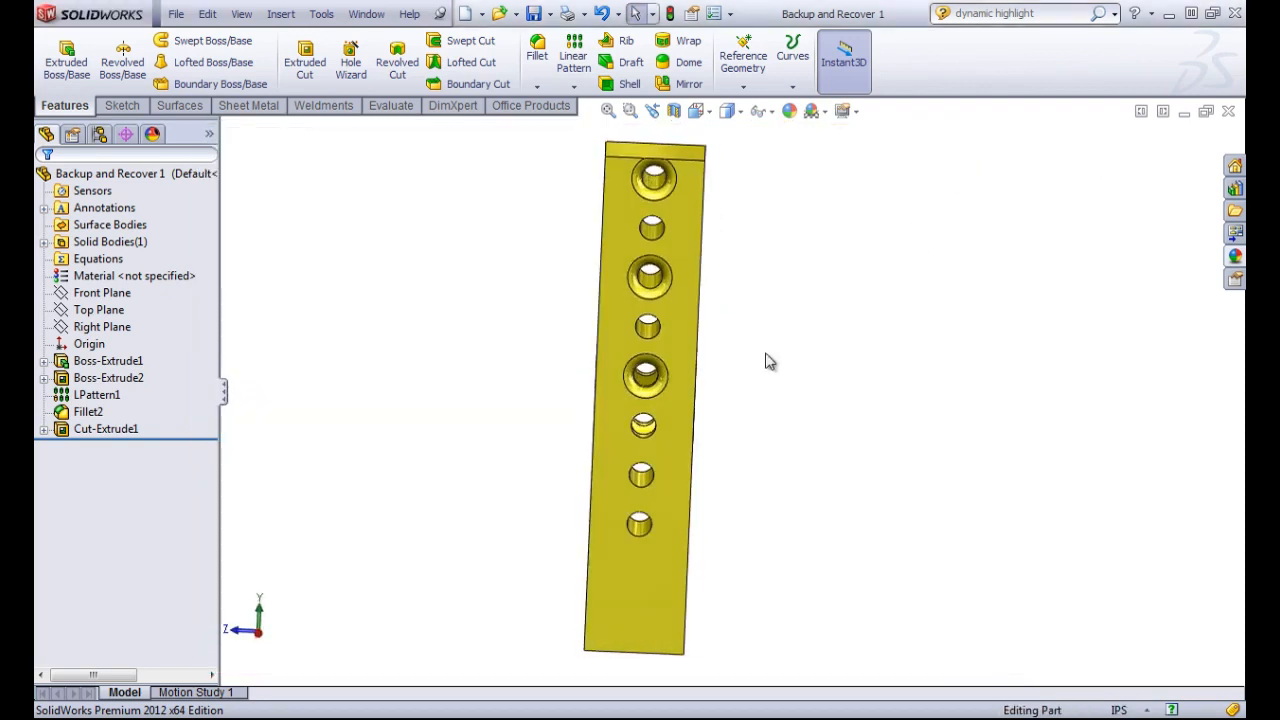
Open copies (1), (2) and (3) of Backup and Recover 1 together from the Backup folder and return to SolidWorks
{"action": "left_click", "coordinate": [190, 695]}
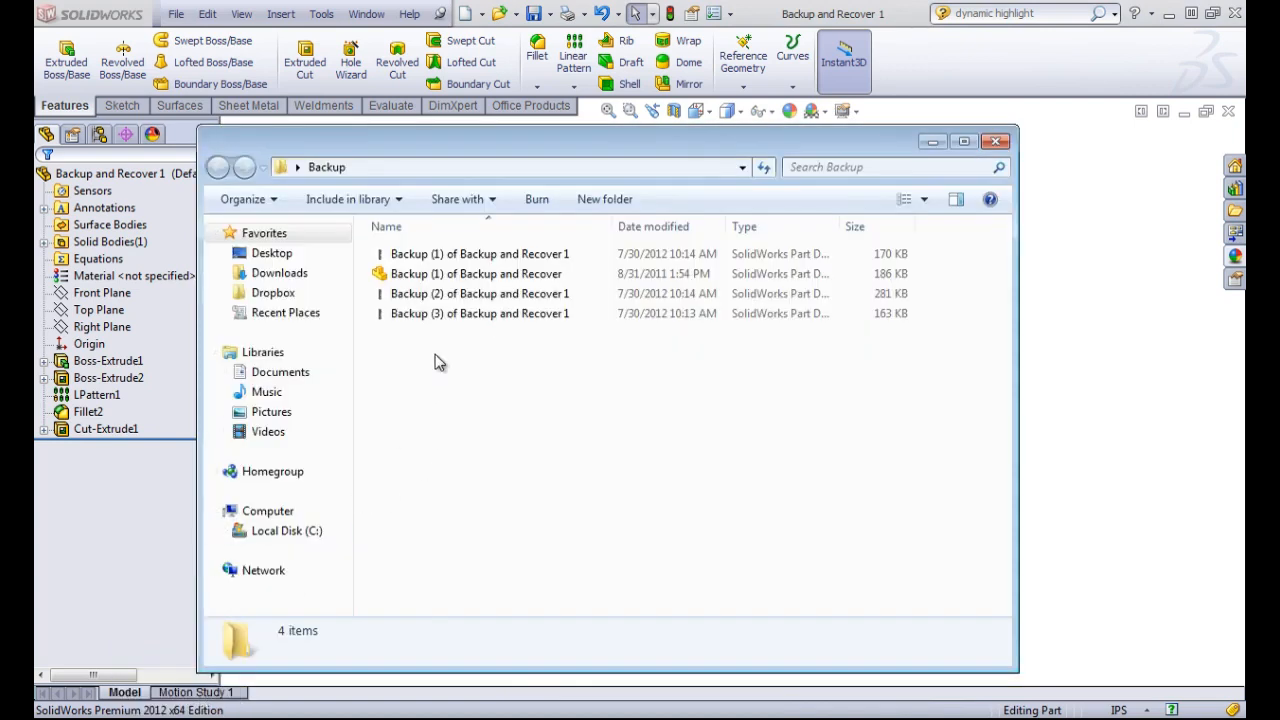
{"action": "left_click", "coordinate": [428, 311]}
{"action": "left_click", "coordinate": [430, 294], "text": "ctrl"}
{"action": "left_click", "coordinate": [455, 256], "text": "ctrl"}
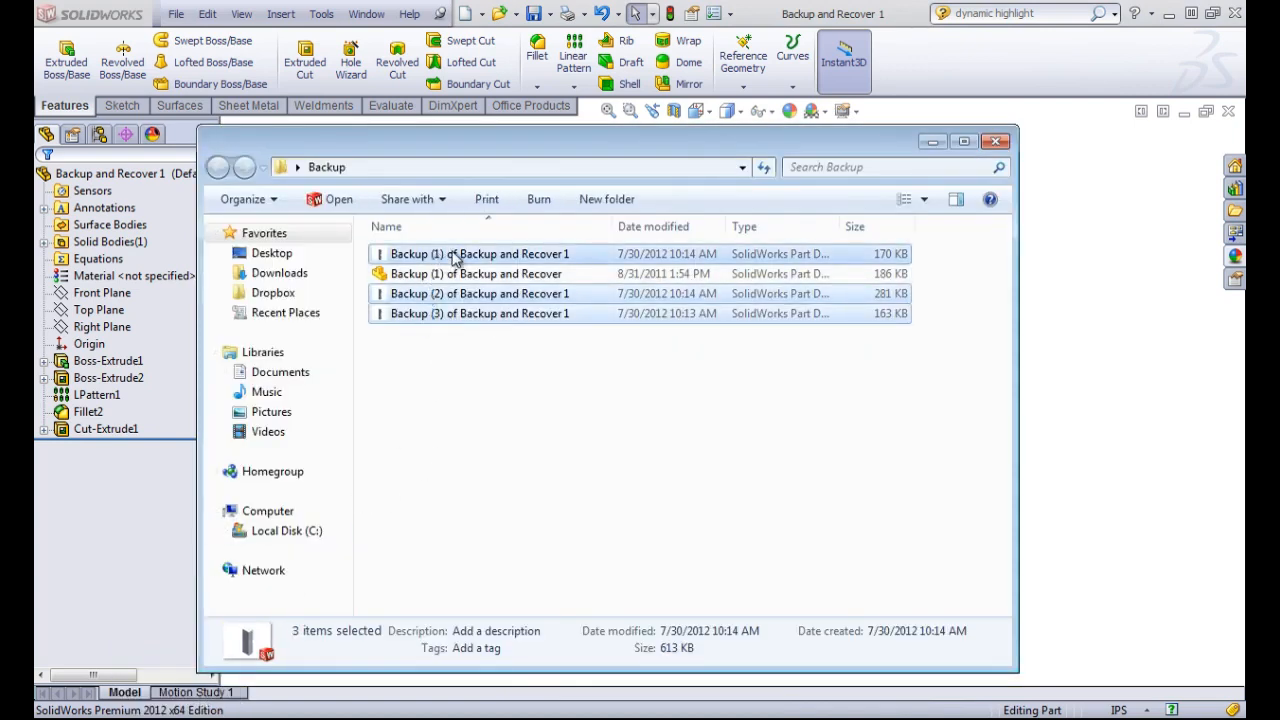
{"action": "right_click", "coordinate": [455, 252]}
{"action": "left_click_drag", "start_coordinate": [440, 257], "coordinate": [945, 57]}
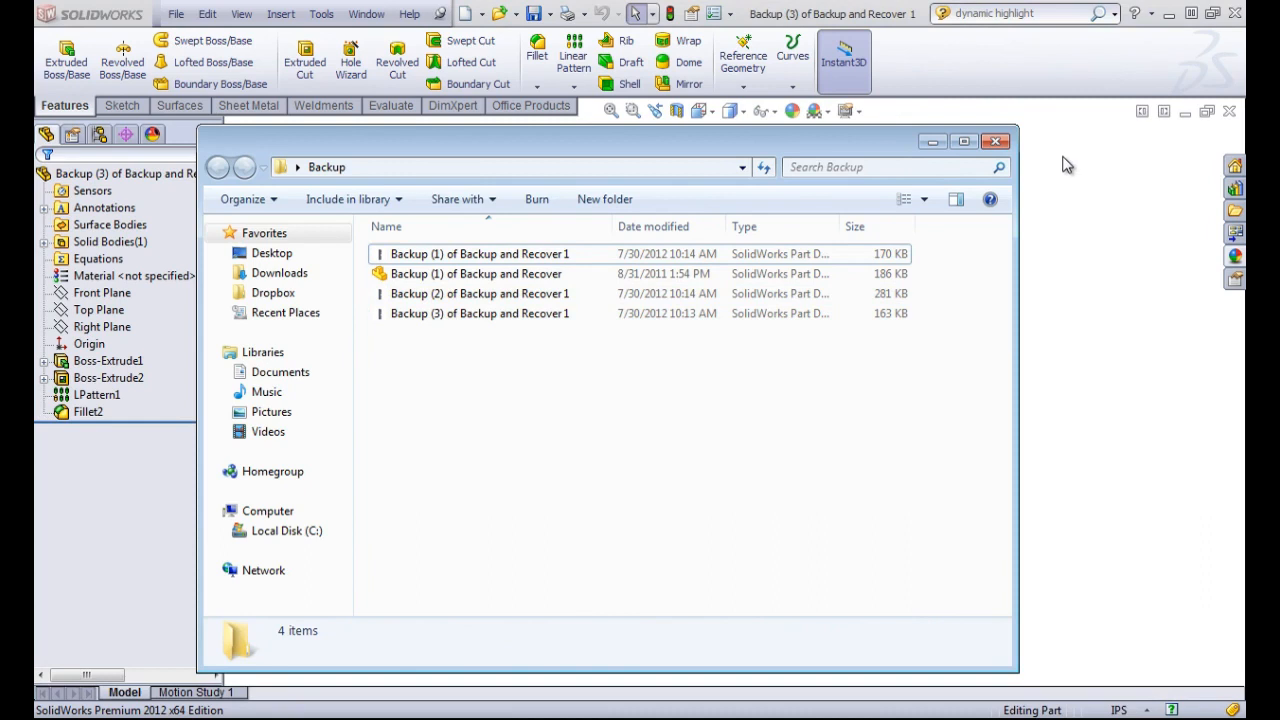
{"action": "left_click", "coordinate": [1062, 166]}
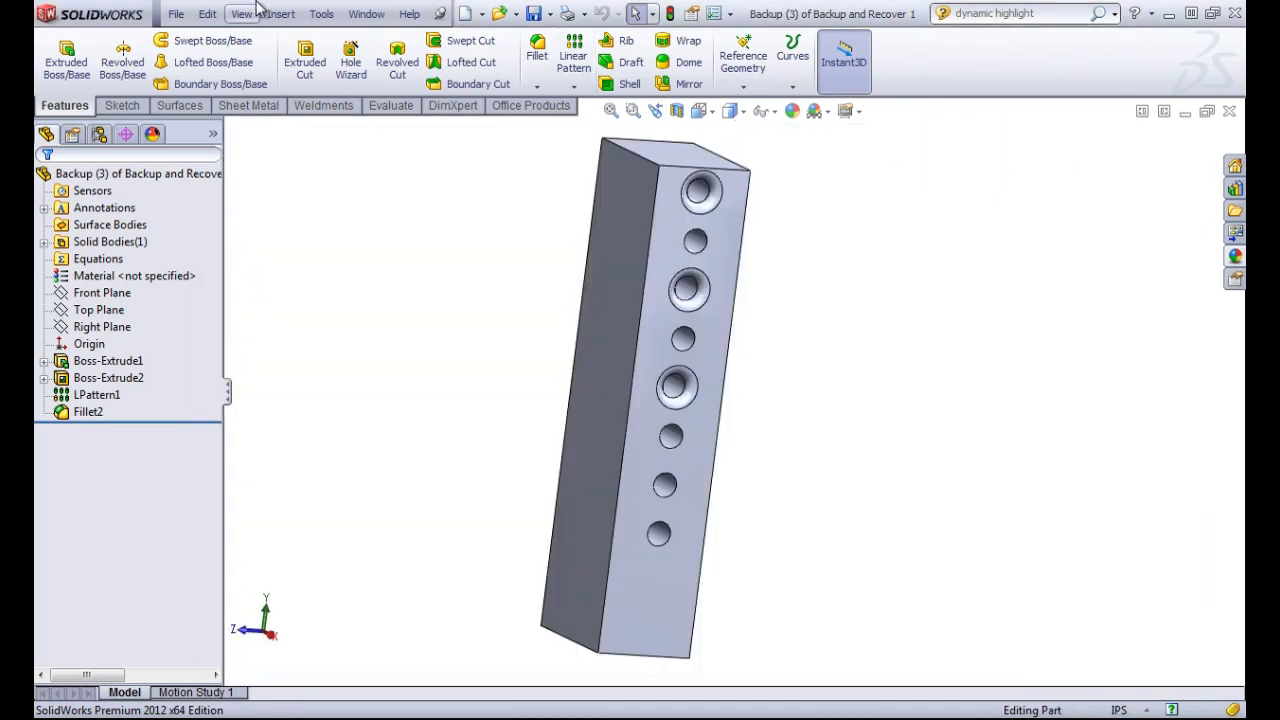
Tile the four open documents horizontally and turn each model to compare the three backup copies with the current part
{"action": "left_click", "coordinate": [366, 13]}
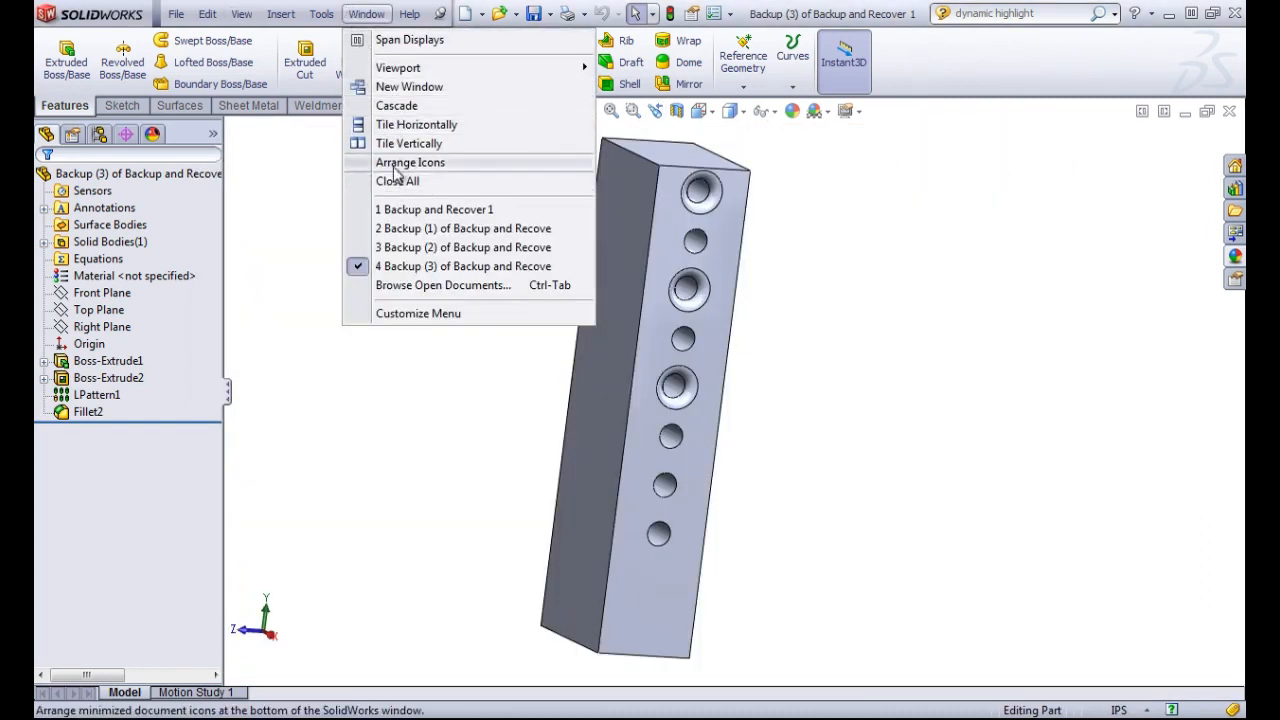
{"action": "left_click", "coordinate": [399, 127]}
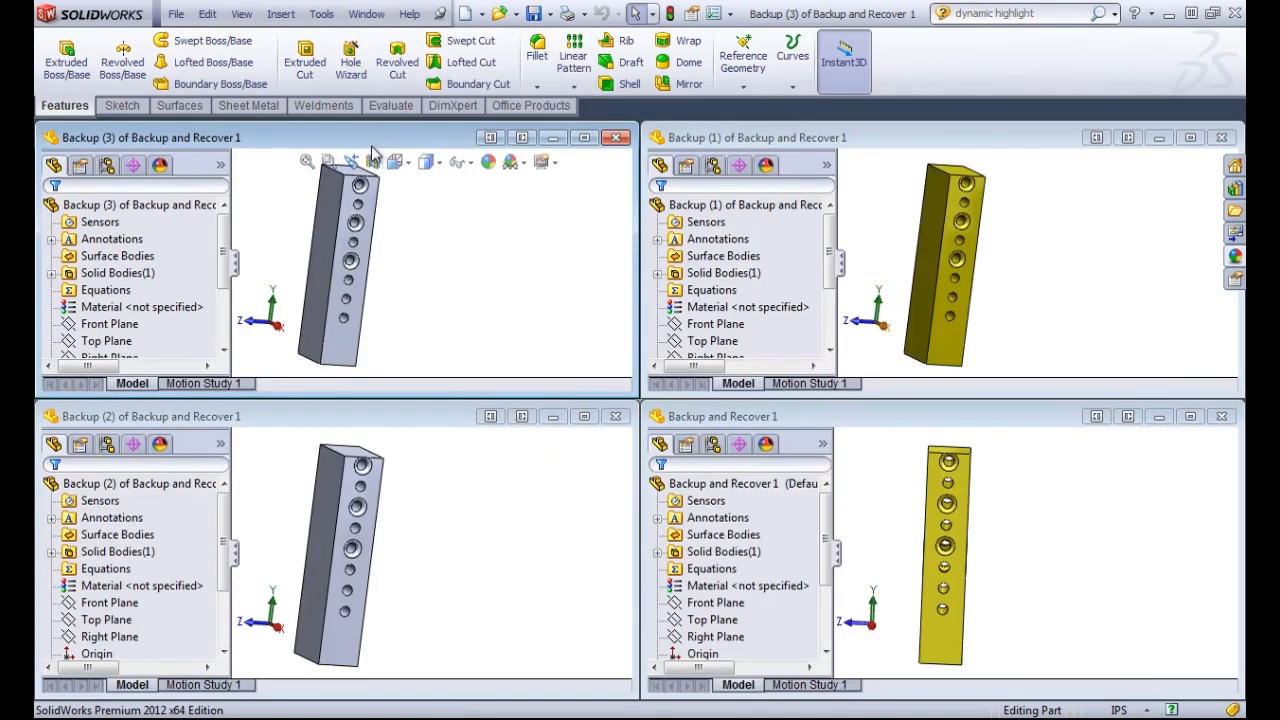
{"action": "scroll", "coordinate": [441, 257], "scroll_direction": "up", "scroll_amount": 1}
{"action": "scroll", "coordinate": [292, 260], "scroll_direction": "down", "scroll_amount": 1}
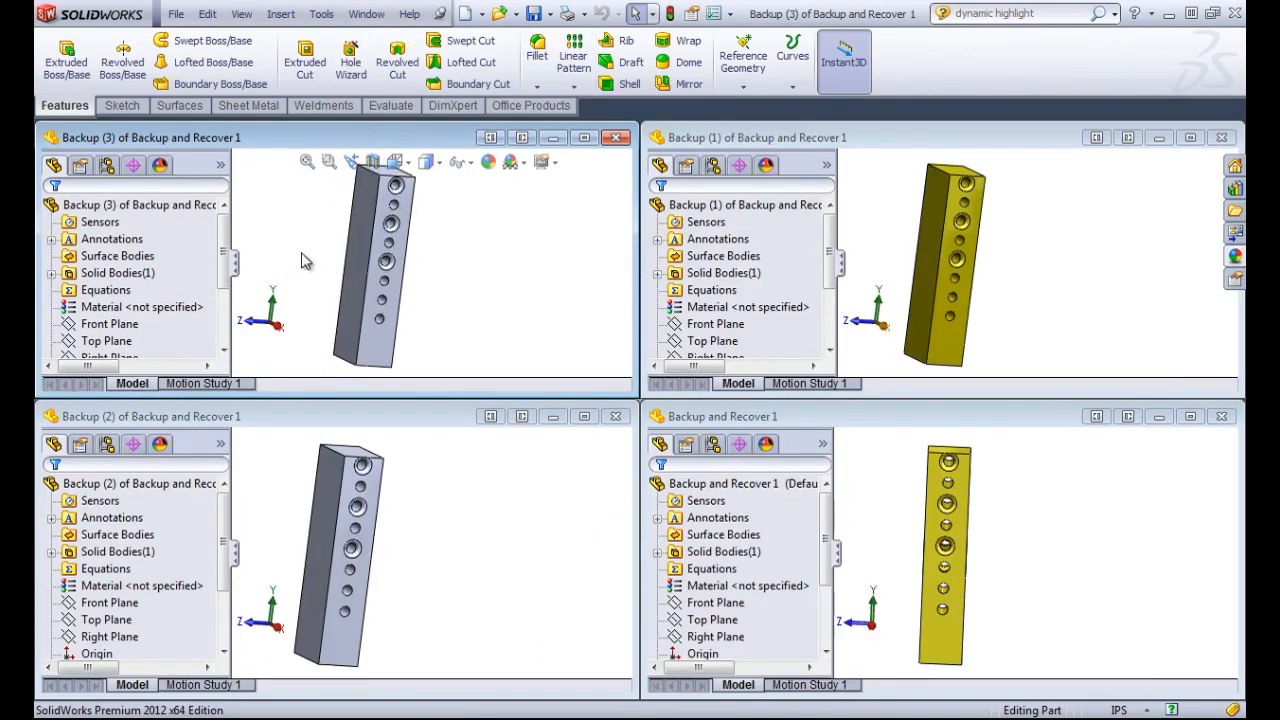
{"action": "middle_click_drag", "start_coordinate": [301, 254], "coordinate": [302, 250]}
{"action": "middle_click_drag", "start_coordinate": [480, 520], "coordinate": [453, 512]}
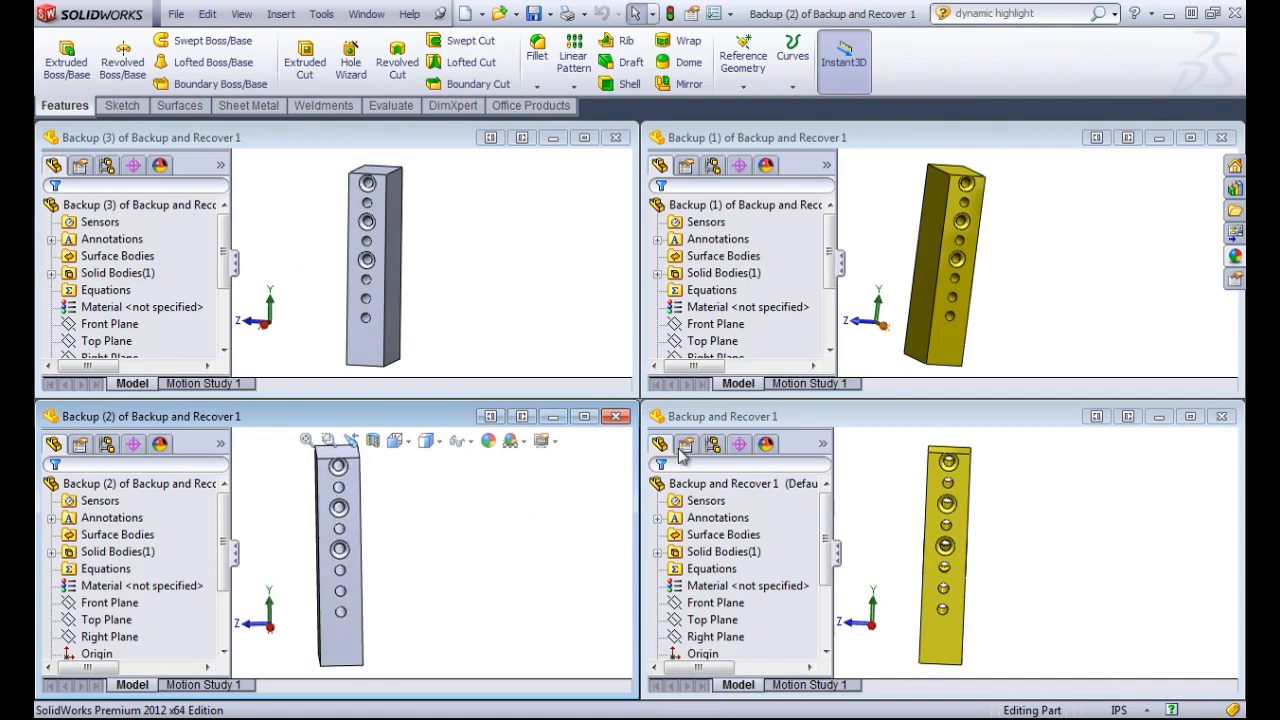
{"action": "middle_click_drag", "start_coordinate": [922, 524], "coordinate": [940, 566]}
{"action": "middle_click_drag", "start_coordinate": [1003, 282], "coordinate": [903, 246]}
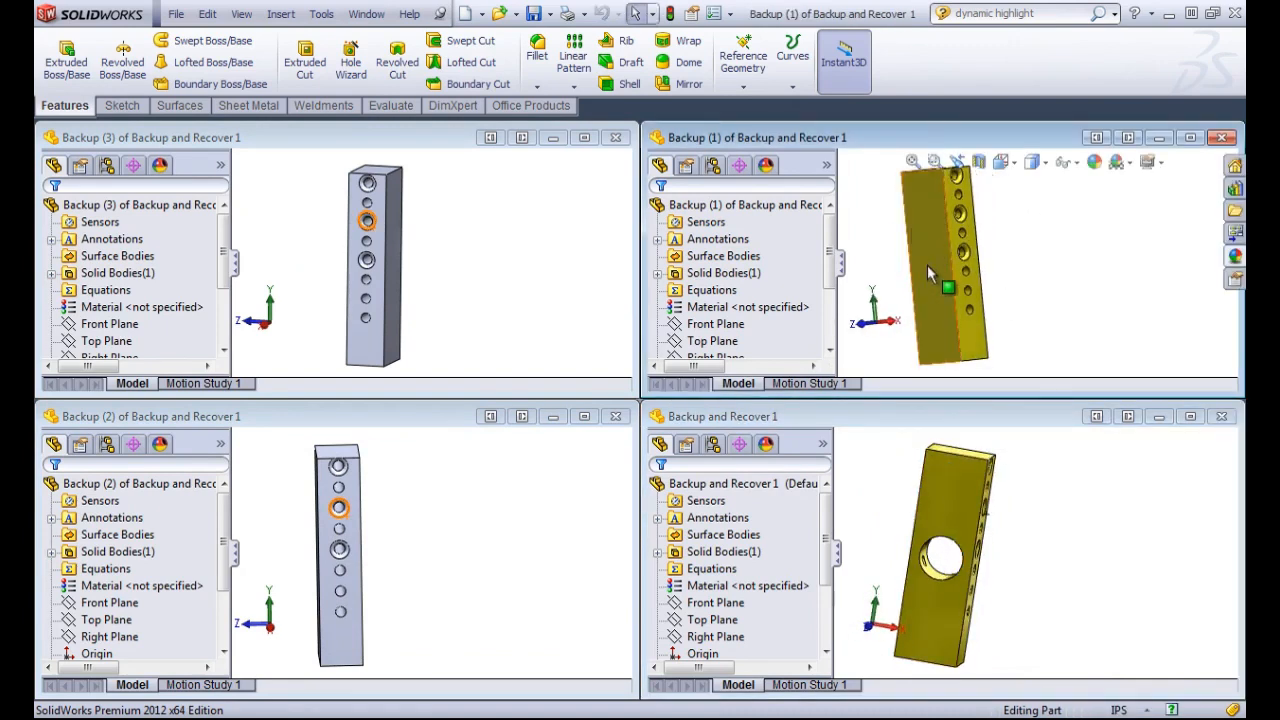
Examine the holes in backup copies (2) and (3) up close, and compare them with the central cut in Backup and Recover 1
{"action": "left_click", "coordinate": [437, 560]}
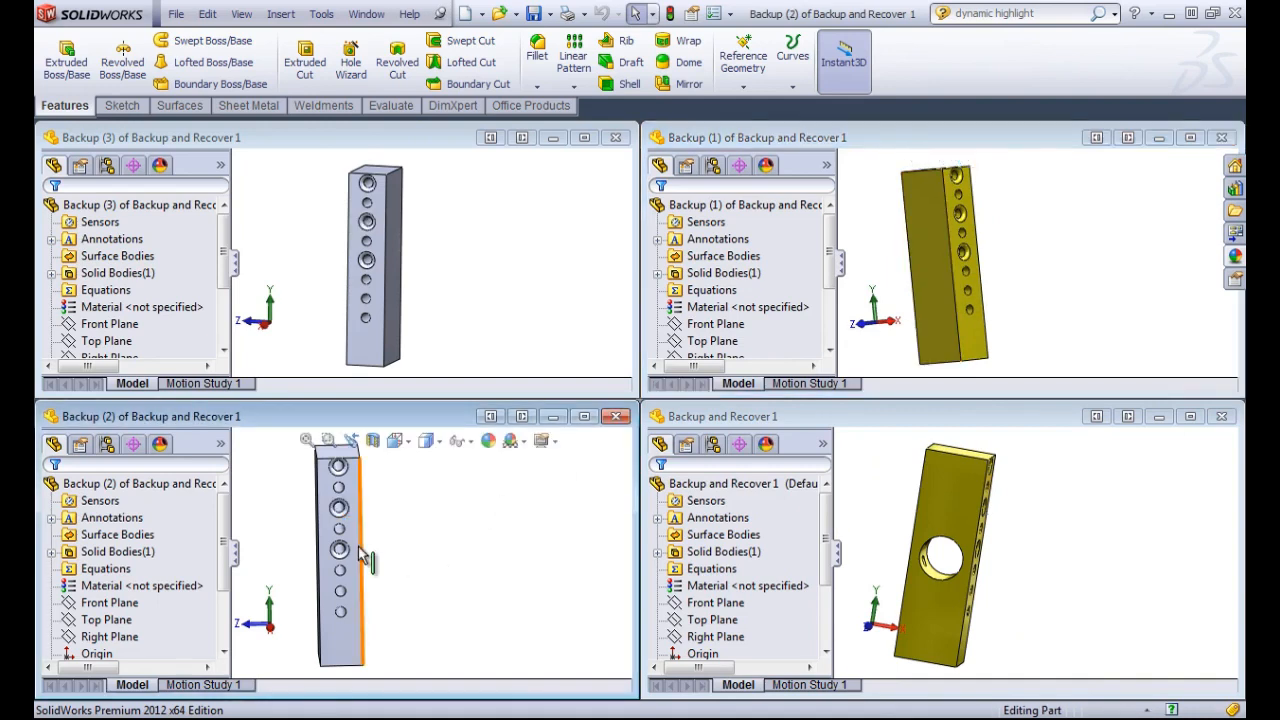
{"action": "mouse_move", "coordinate": [365, 540]}
{"action": "middle_mouse_down"}
{"action": "mouse_move", "coordinate": [371, 529]}
{"action": "mouse_move", "coordinate": [360, 549]}
{"action": "mouse_move", "coordinate": [354, 537]}
{"action": "mouse_move", "coordinate": [377, 526]}
{"action": "middle_mouse_up"}
{"action": "scroll", "coordinate": [365, 520], "scroll_direction": "down", "scroll_amount": 5}
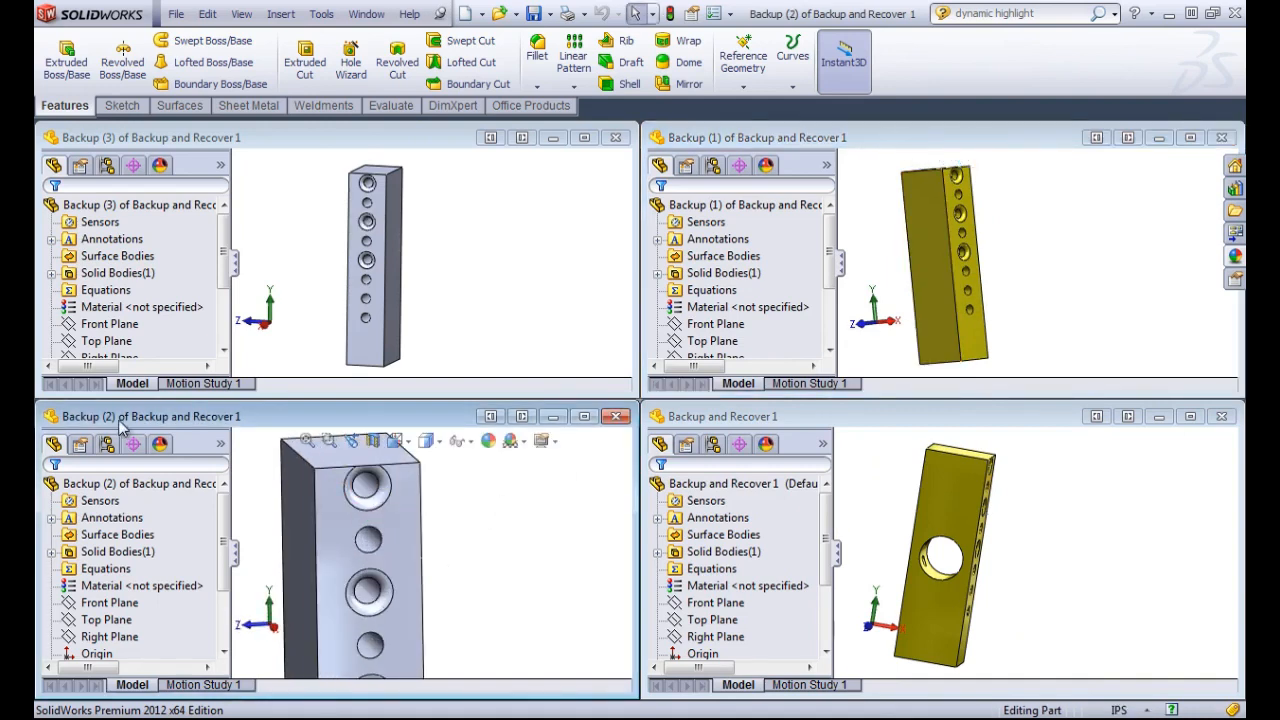
{"action": "left_click", "coordinate": [472, 232]}
{"action": "scroll", "coordinate": [472, 232], "scroll_direction": "down", "scroll_amount": 5}
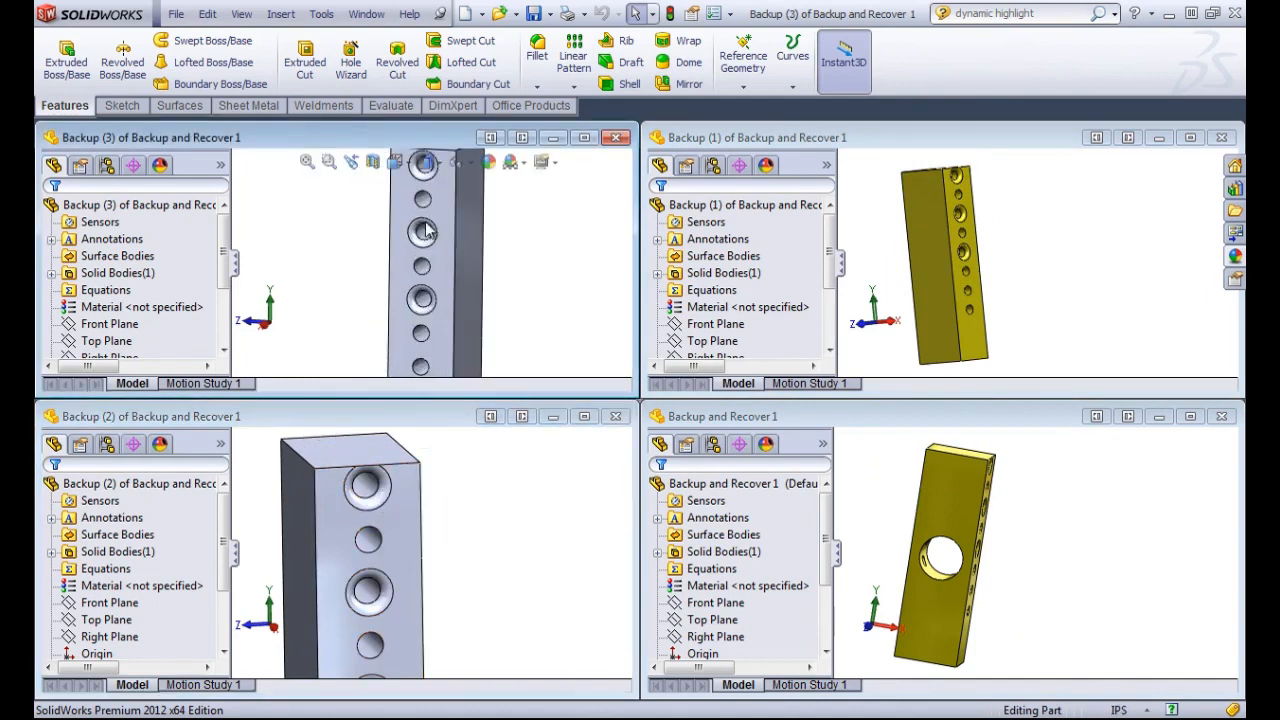
{"action": "middle_click_drag", "start_coordinate": [405, 232], "coordinate": [371, 229]}
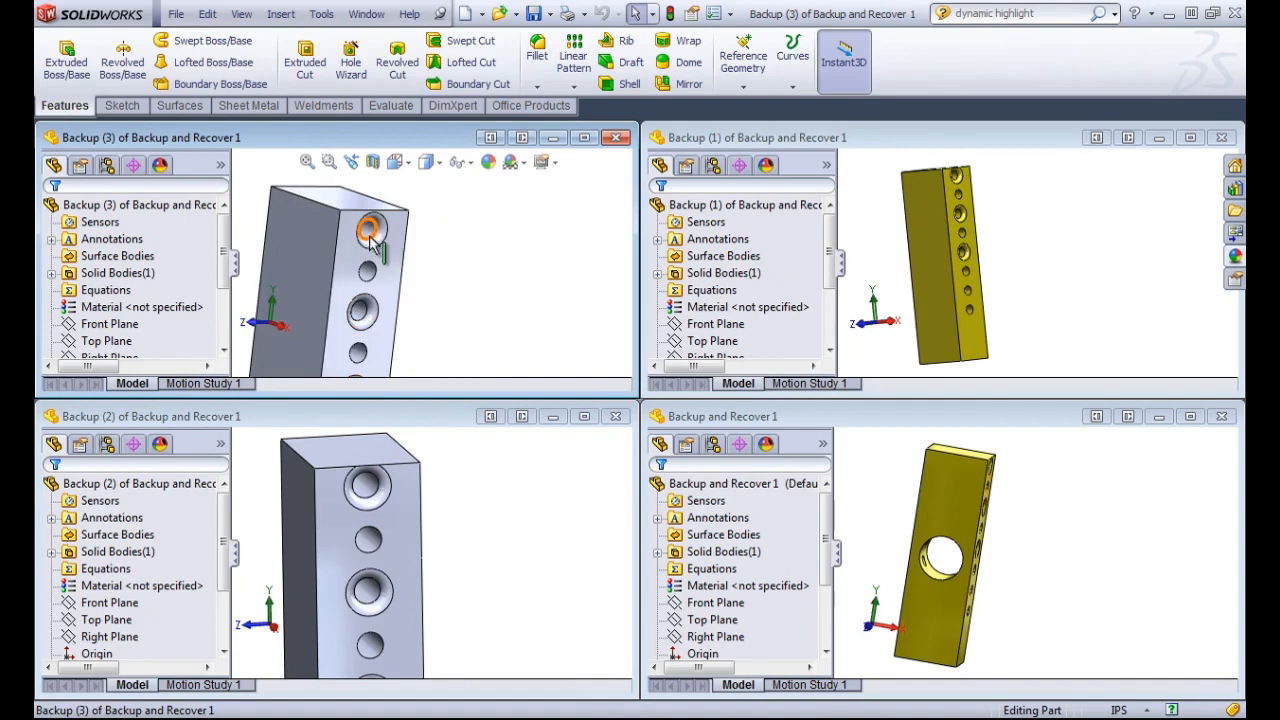
{"action": "scroll", "coordinate": [380, 275], "scroll_direction": "up", "scroll_amount": 4}
{"action": "middle_click_drag", "start_coordinate": [404, 357], "coordinate": [413, 285]}
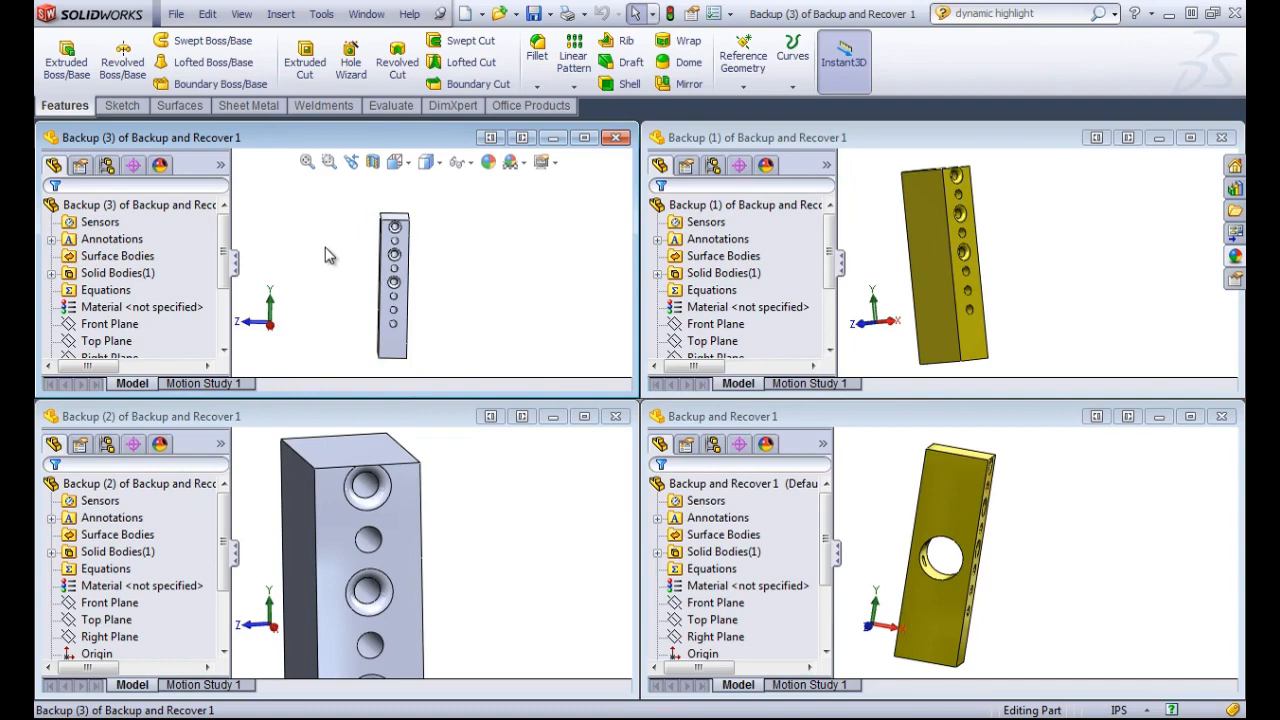
{"action": "middle_click_drag", "start_coordinate": [911, 492], "coordinate": [889, 488]}
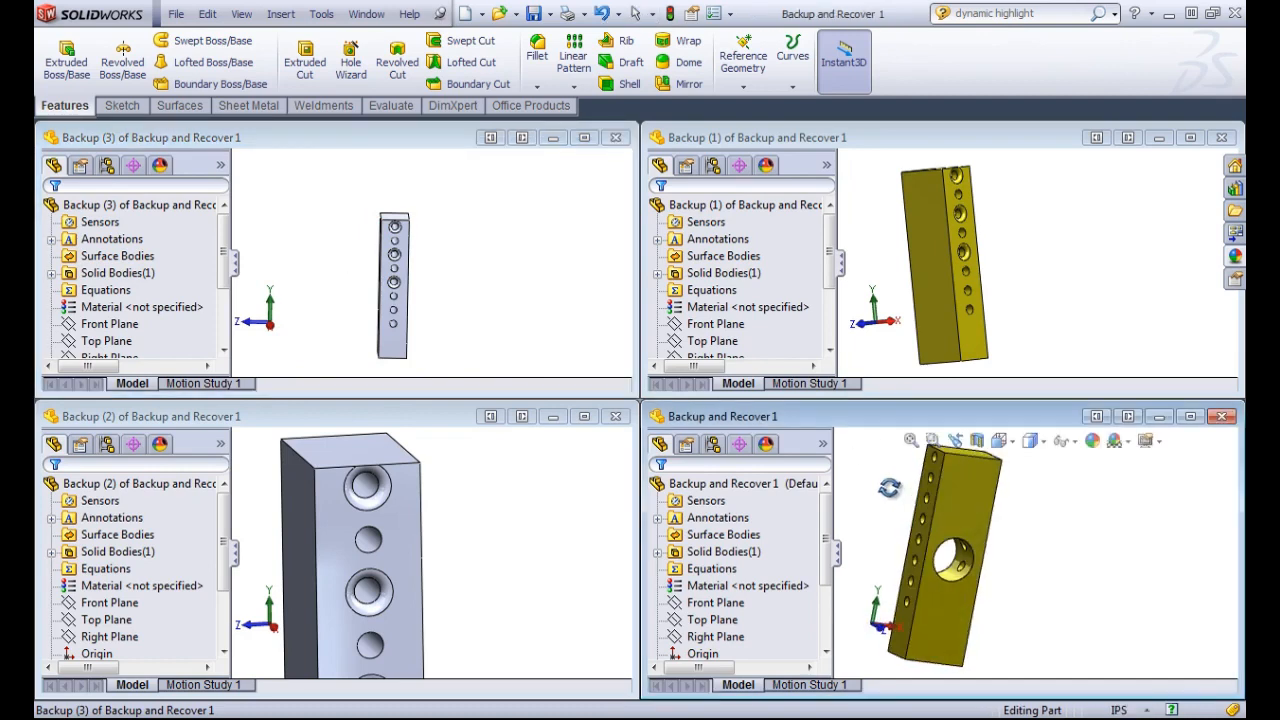
{"action": "left_click", "coordinate": [423, 257]}
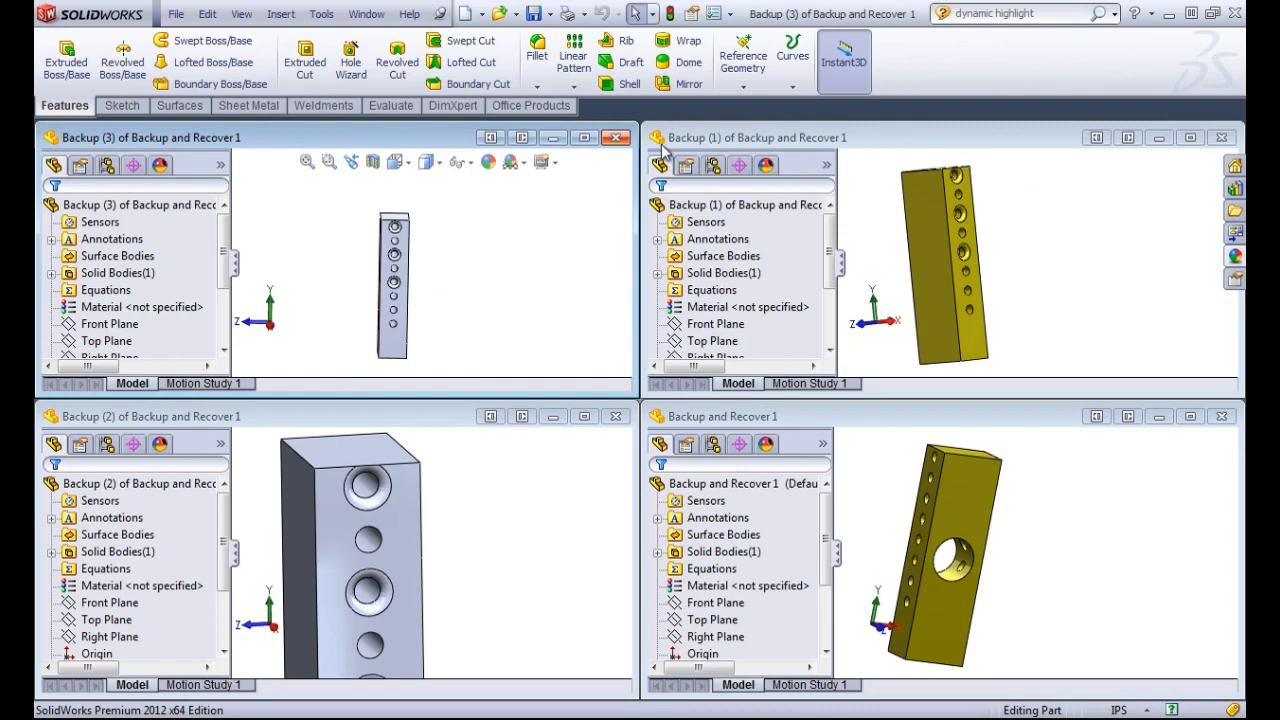
Close the three backup copies and maximize the Backup and Recover 1 document
{"action": "left_click", "coordinate": [615, 137]}
{"action": "left_click", "coordinate": [615, 416]}
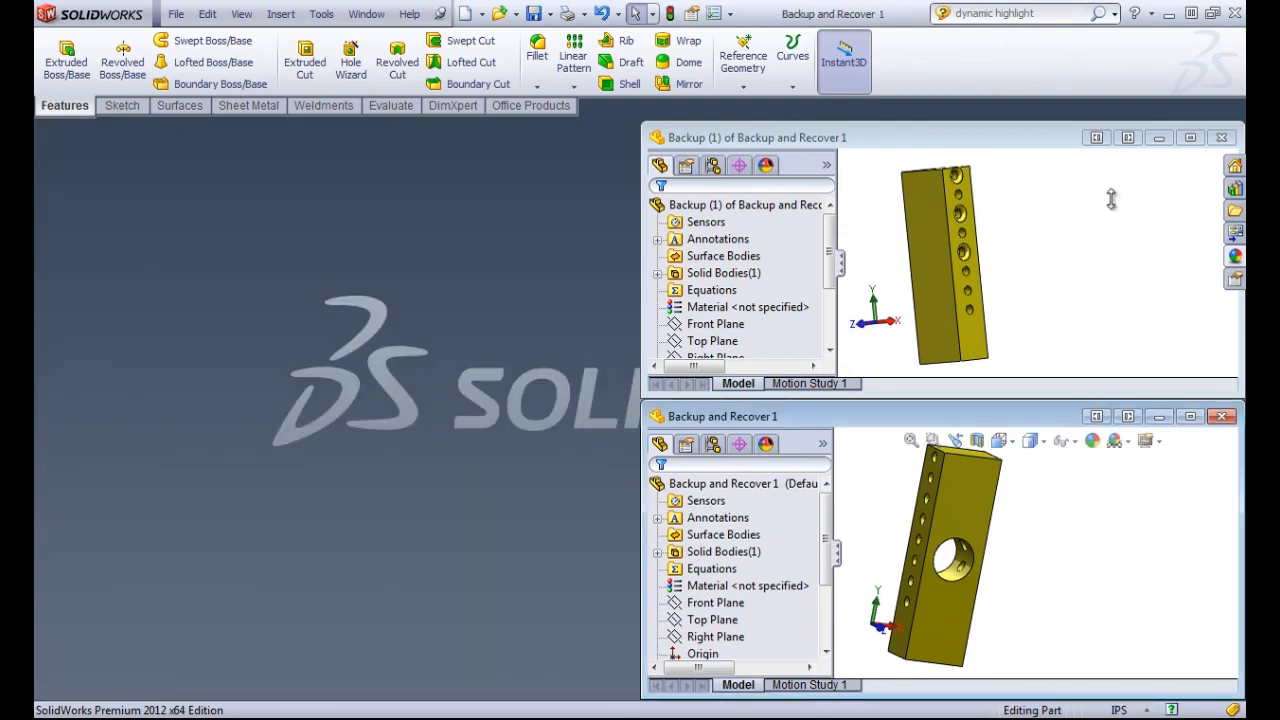
{"action": "left_click", "coordinate": [1221, 137]}
{"action": "left_click", "coordinate": [1189, 416]}
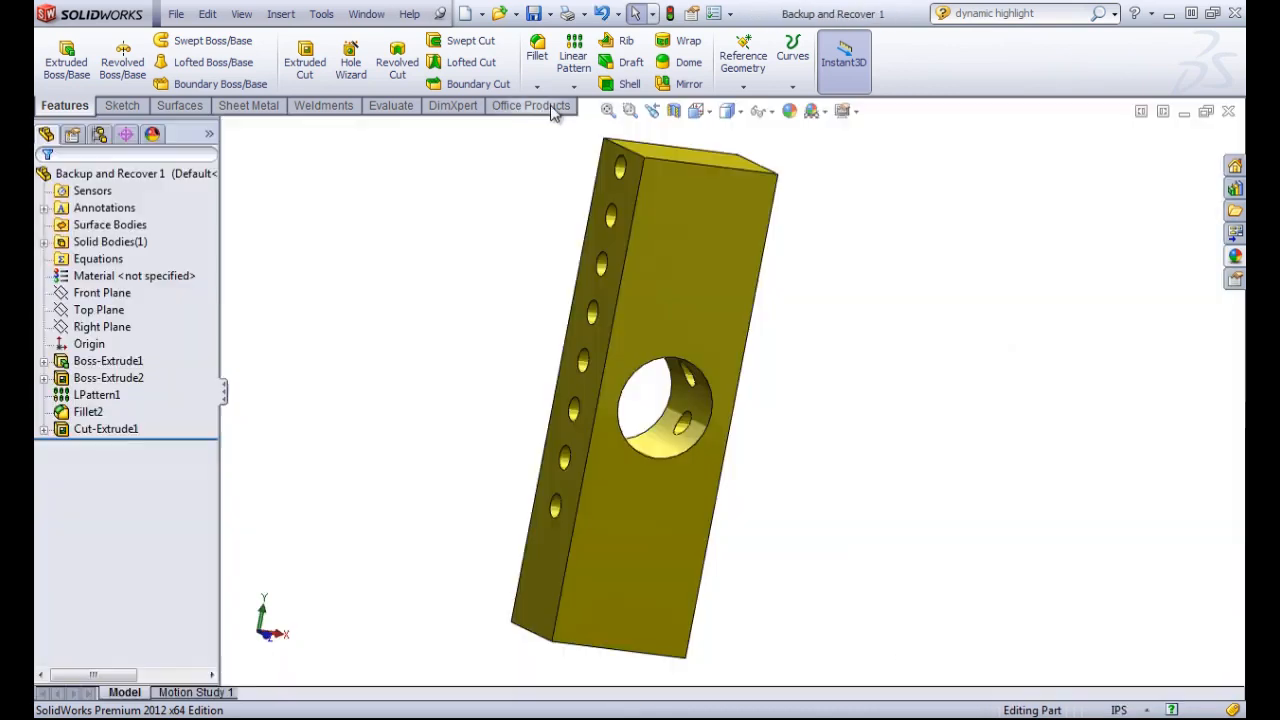
Review the Backup/Recover settings in the System Options and accept them
{"action": "left_click", "coordinate": [729, 13]}
{"action": "left_click", "coordinate": [754, 34]}
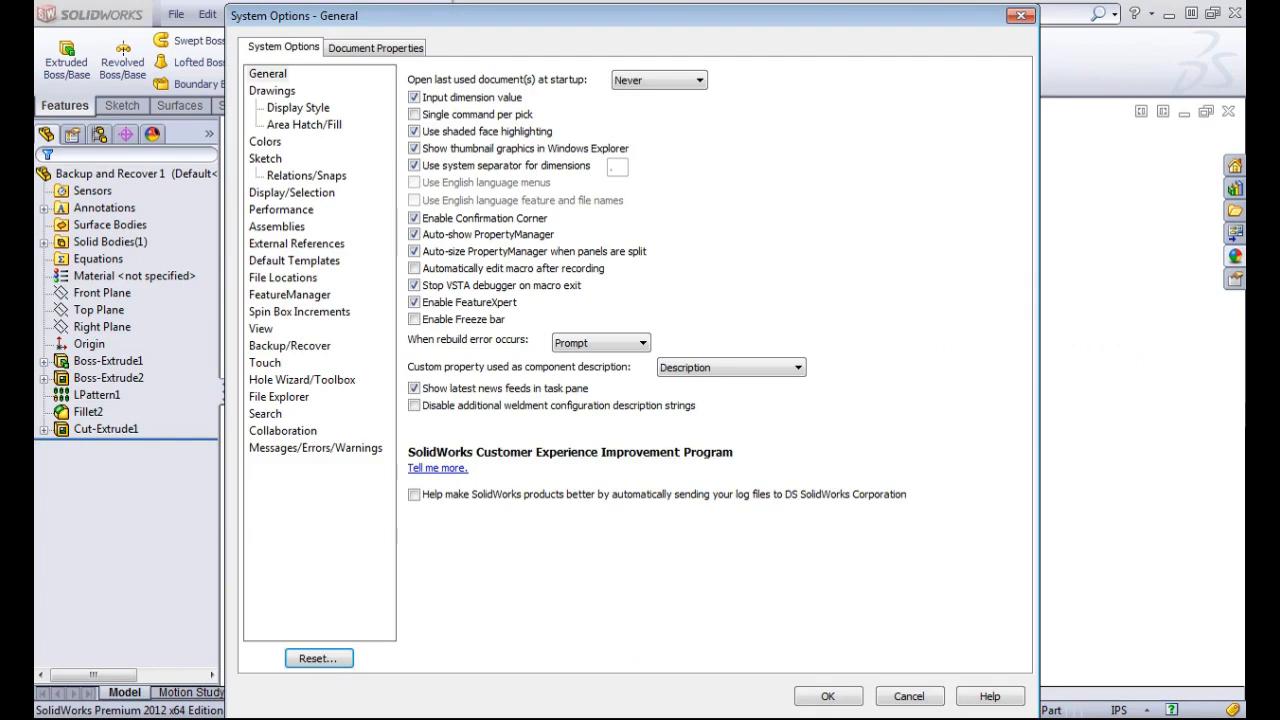
{"action": "left_click", "coordinate": [289, 345]}
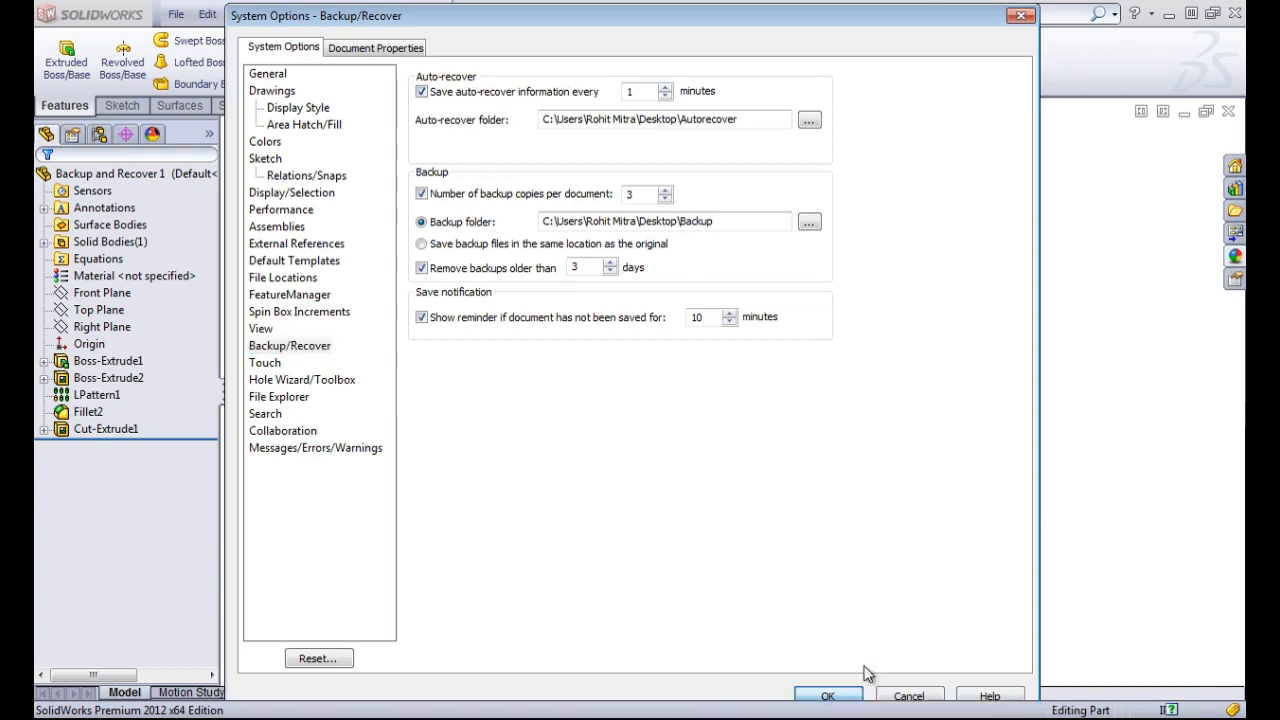
{"action": "left_click", "coordinate": [842, 694]}
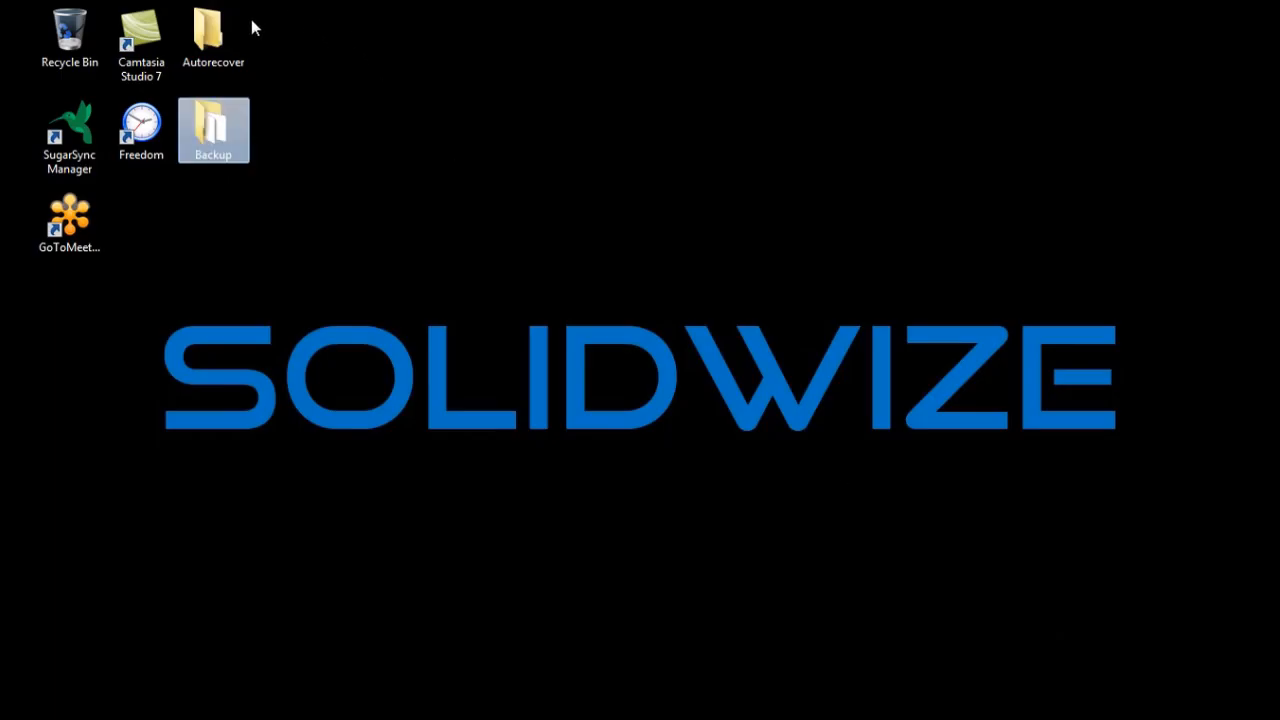
Open the Autorecover folder on the desktop to check its contents, and move its window clear of the desktop folders
{"action": "double_click", "coordinate": [208, 32]}
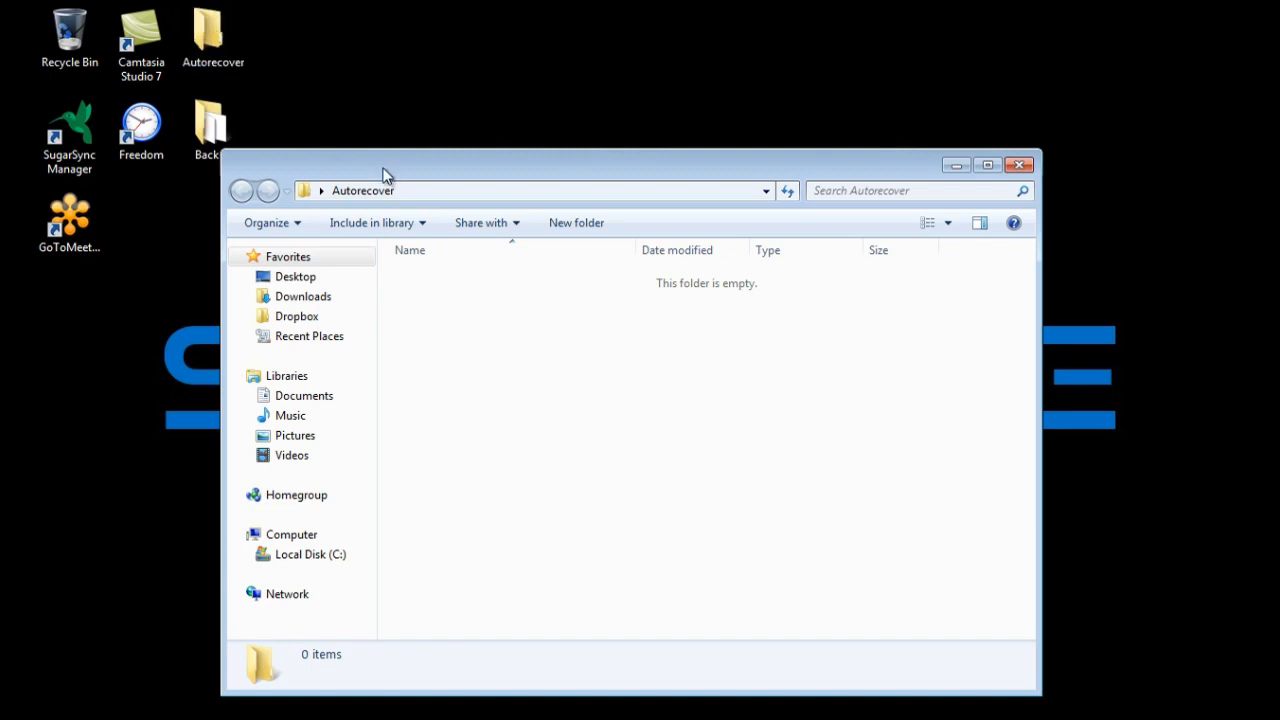
{"action": "left_click_drag", "start_coordinate": [386, 161], "coordinate": [465, 141]}
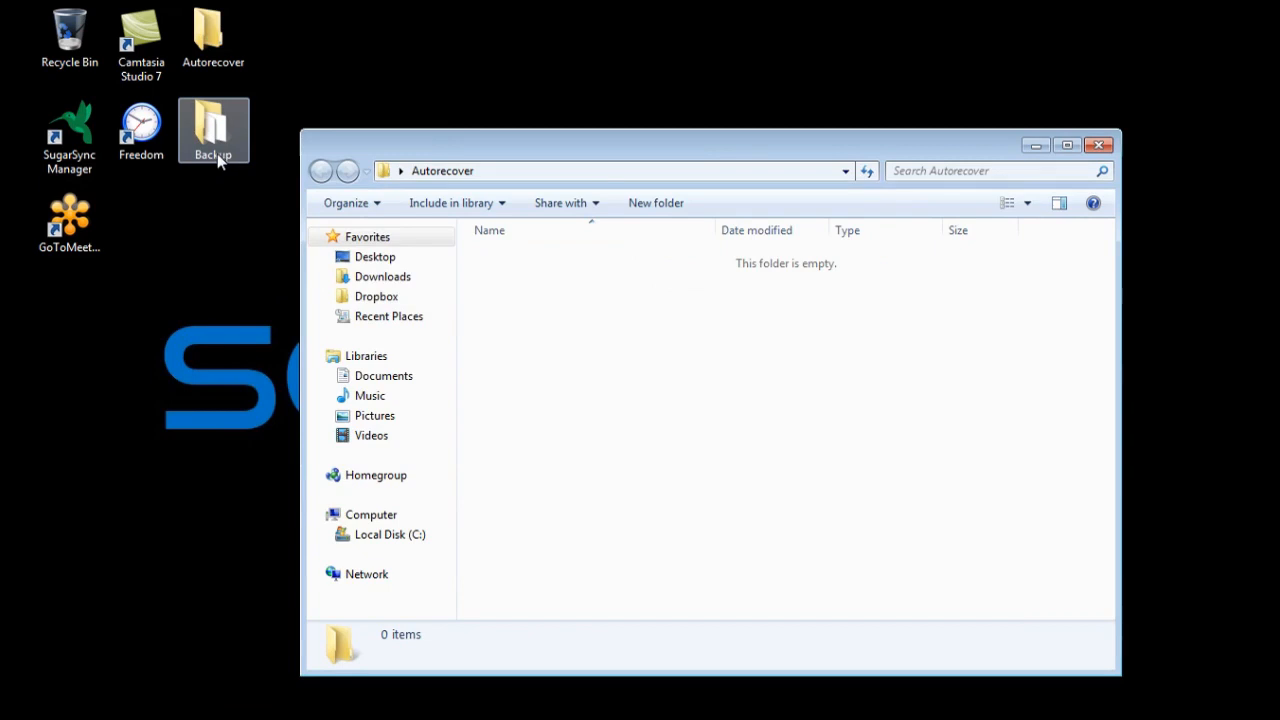